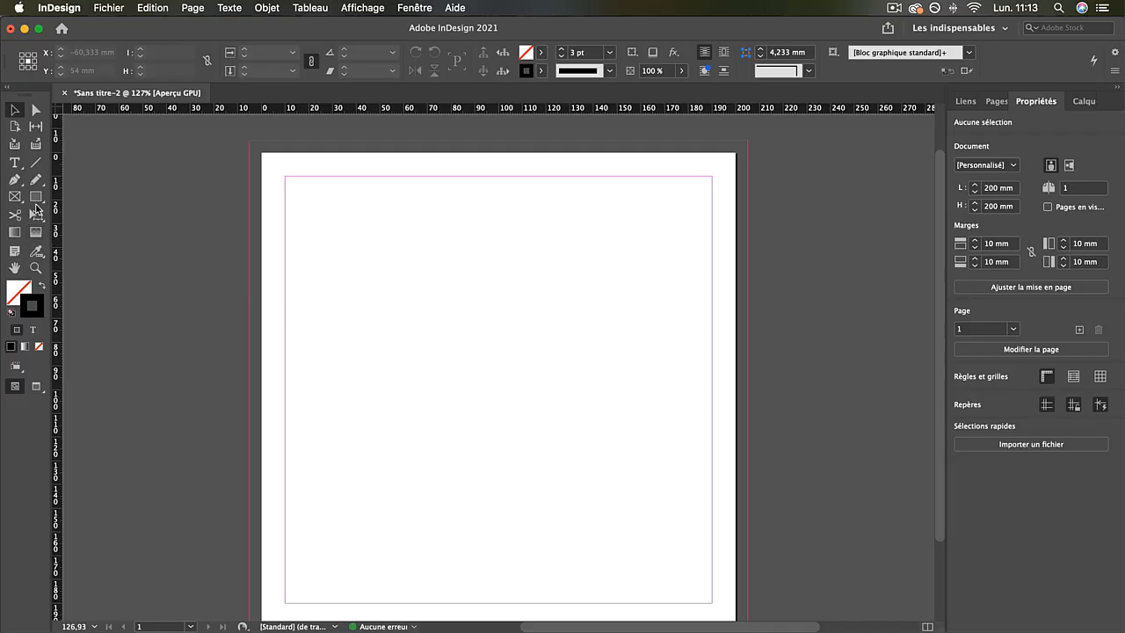
- Draw a 180 × 180 mm rectangle along the page margins and swap its fill and stroke for a black fill without stroke
left_click(36, 196)
scroll(339, 234, "down", 1)
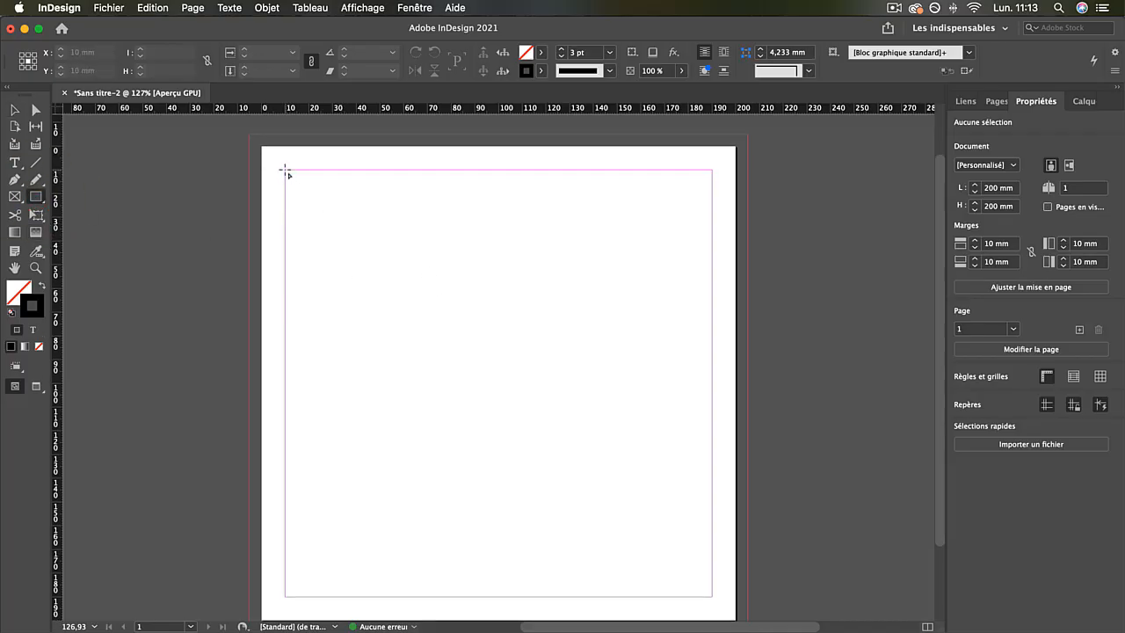
mouse_move(286, 170)
left_mouse_down()
mouse_move(576, 539)
mouse_move(712, 598)
left_mouse_up()
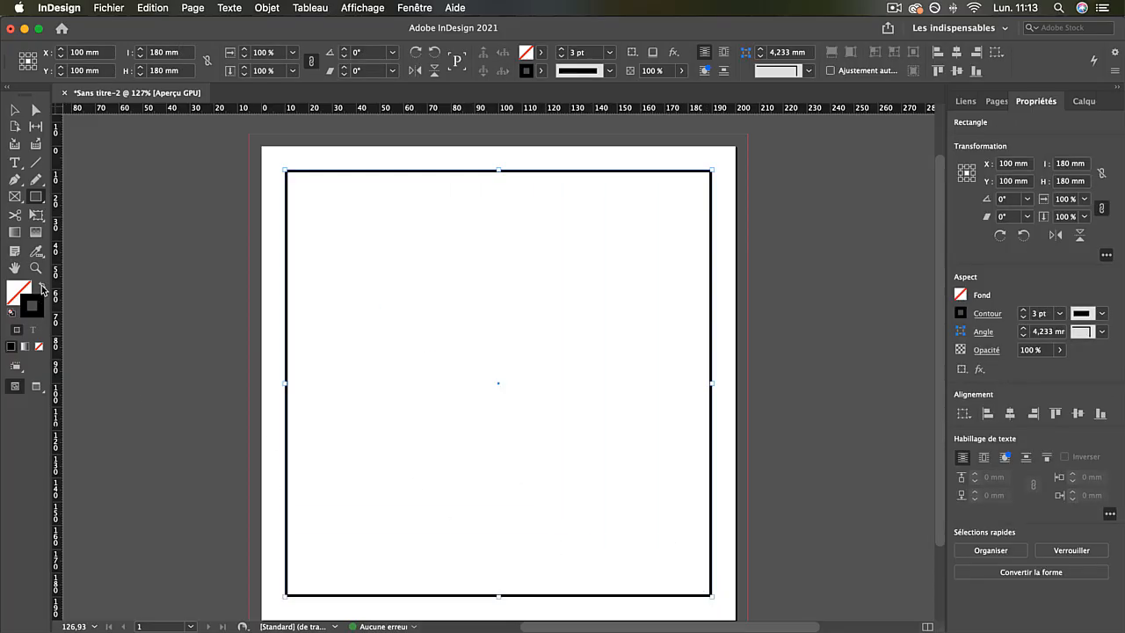
left_click(42, 287)
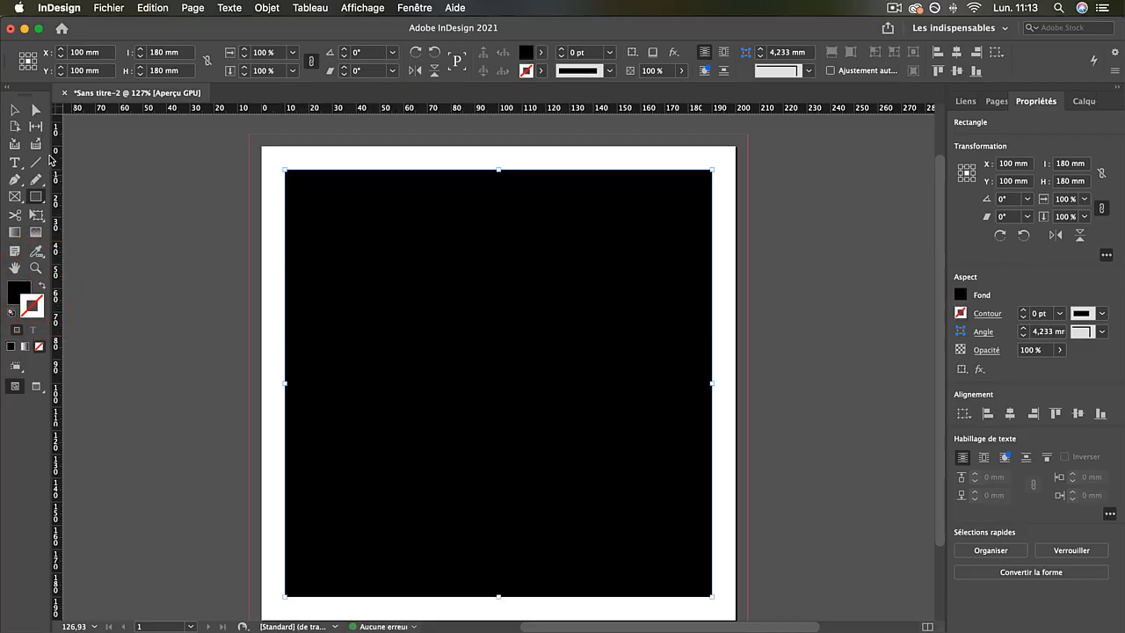
left_click(15, 110)
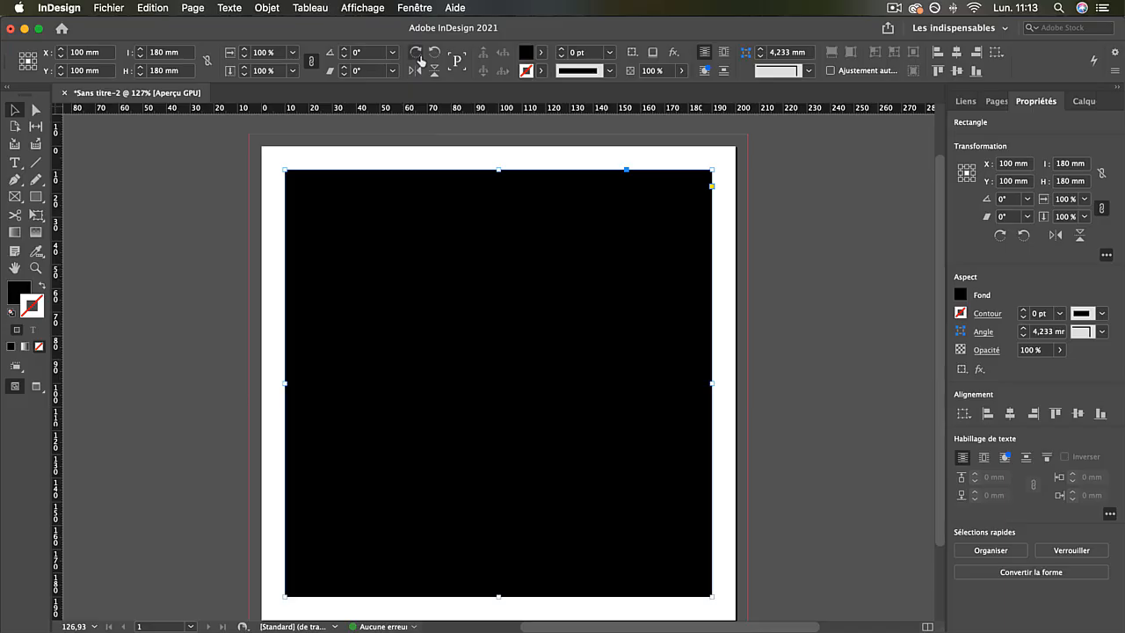
- Display the Dégradé settings and place them beside the page, clear of the square
left_click(415, 8)
mouse_move(459, 173)
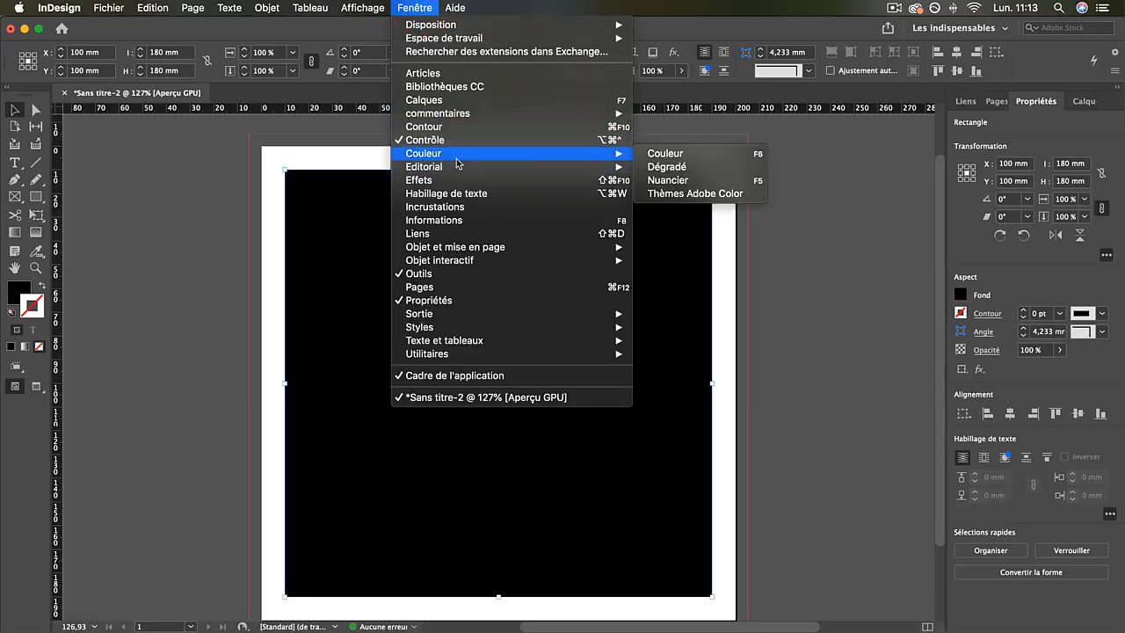
left_click(661, 167)
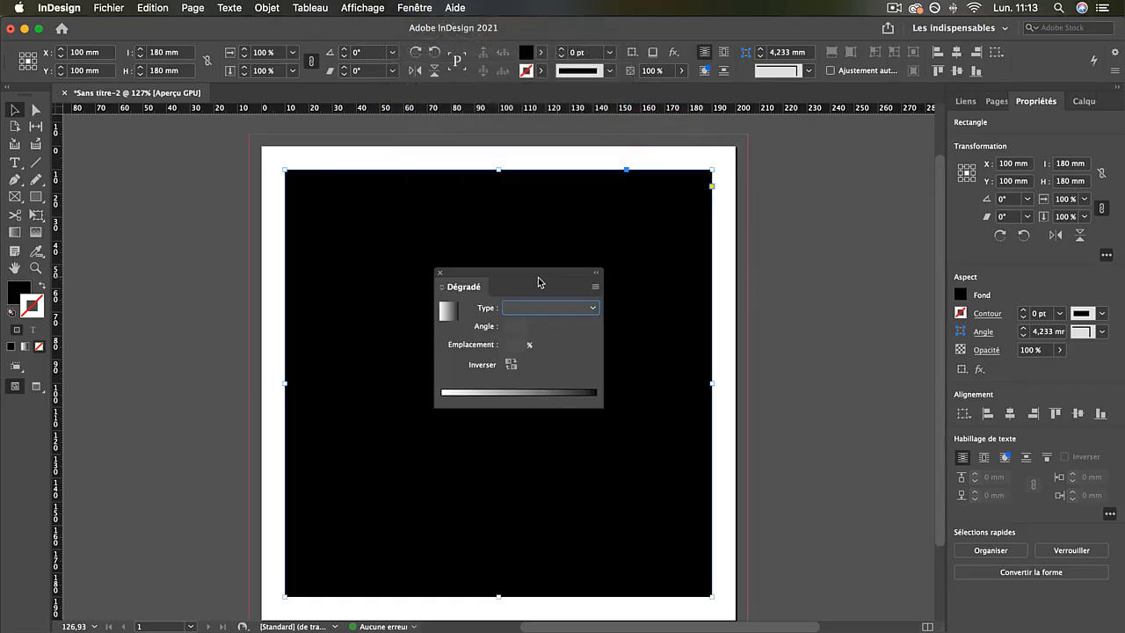
left_click_drag(535, 275, 845, 190)
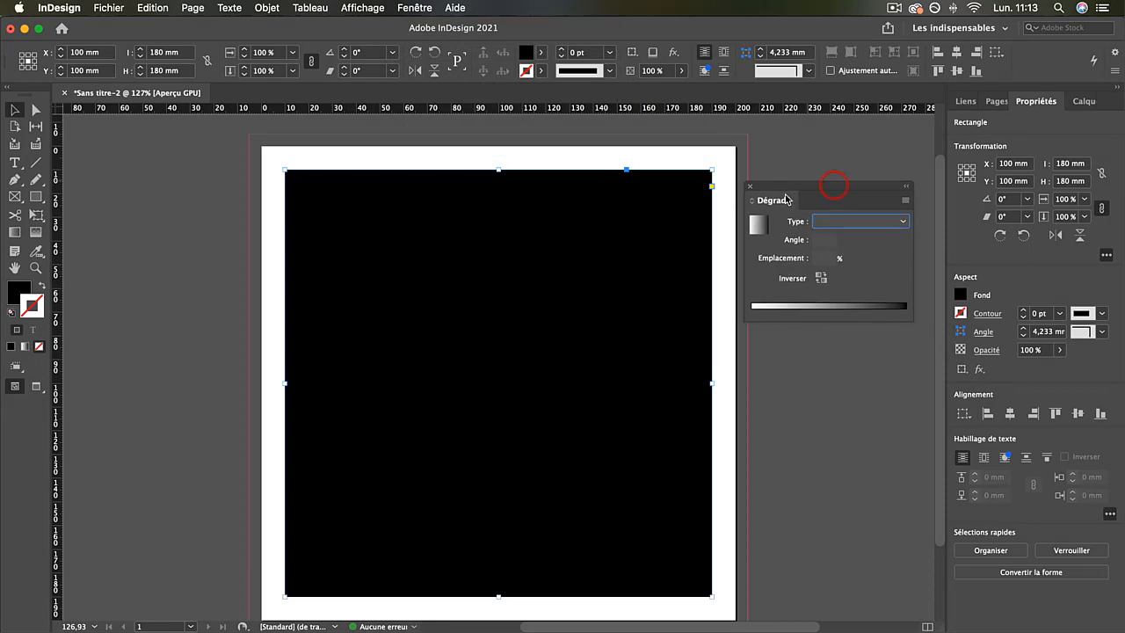
left_click(818, 227)
left_click(823, 237)
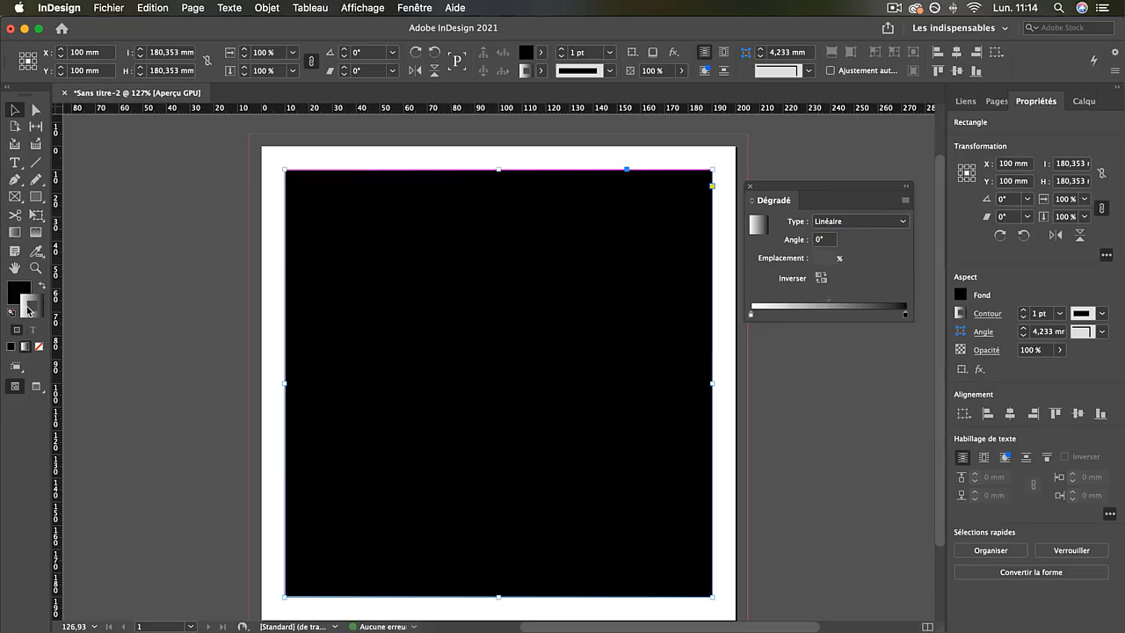
key("super+z")
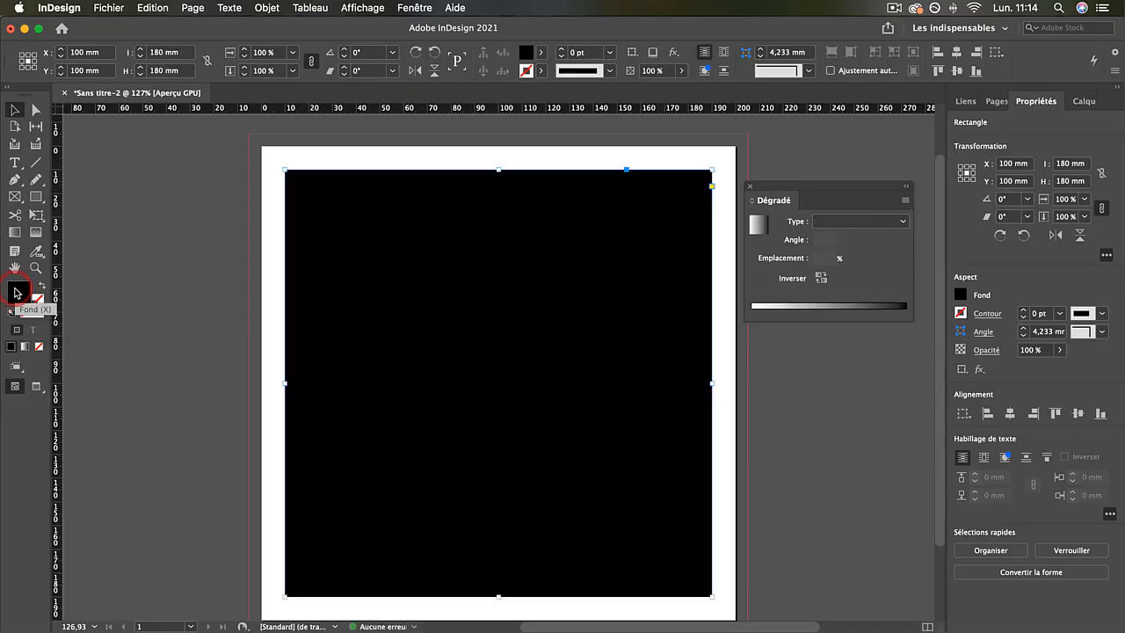
- Make the square's fill the active attribute and apply a Linéaire gradient to it
left_click(16, 291)
left_click(870, 222)
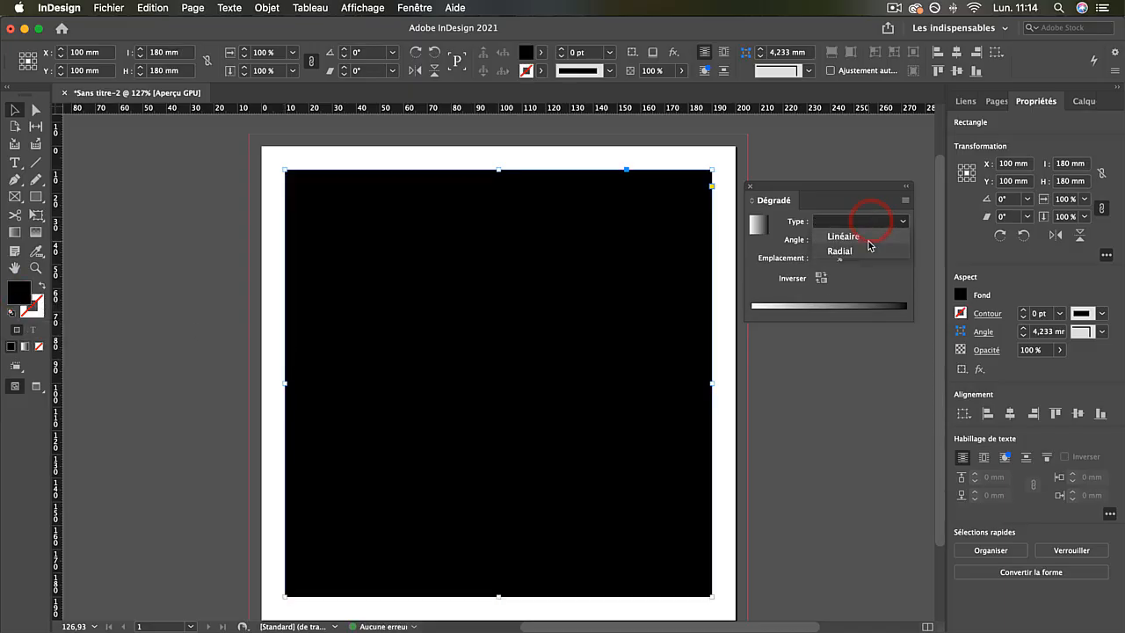
left_click(867, 237)
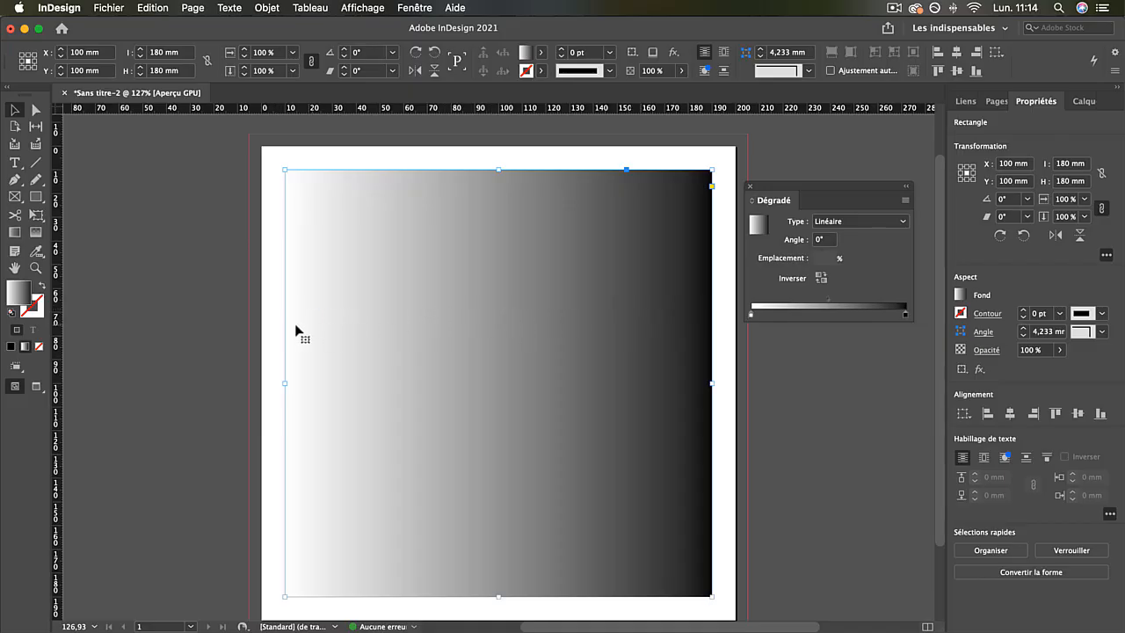
- Try out various gradient directions and transition lengths across the square with the Gradient tool
left_click(15, 234)
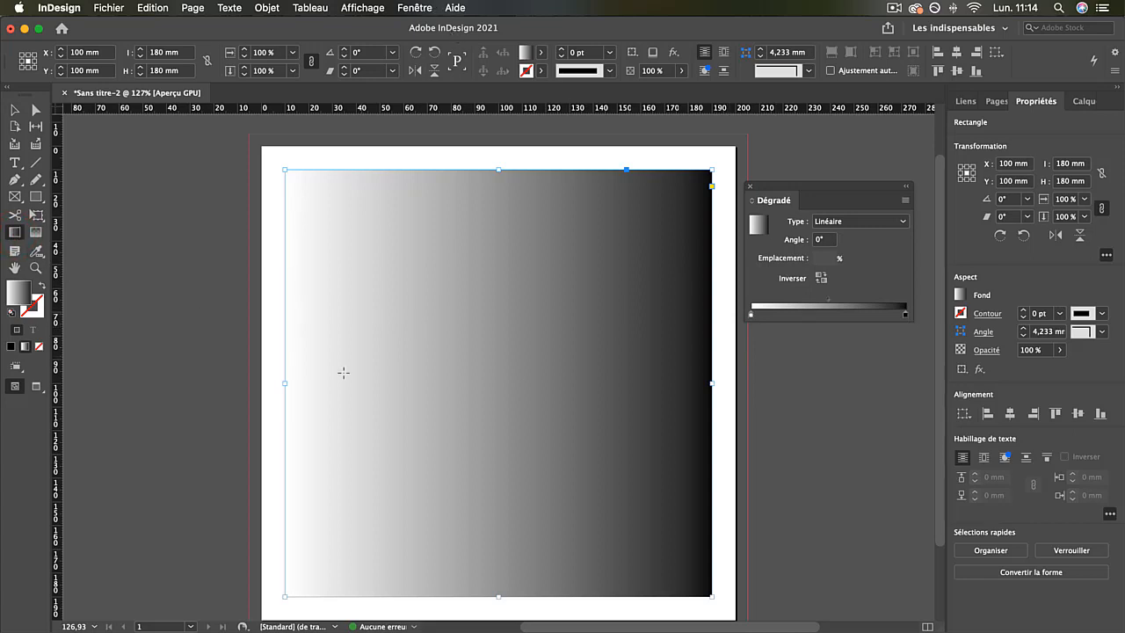
left_click_drag(335, 437, 580, 356)
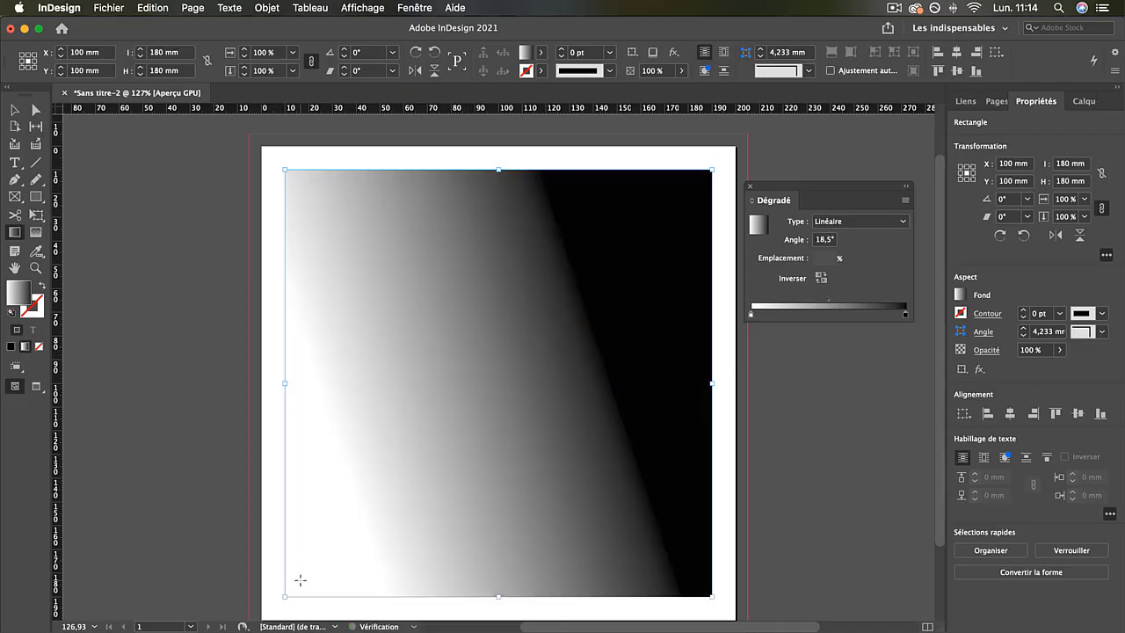
left_click_drag(299, 580, 648, 258)
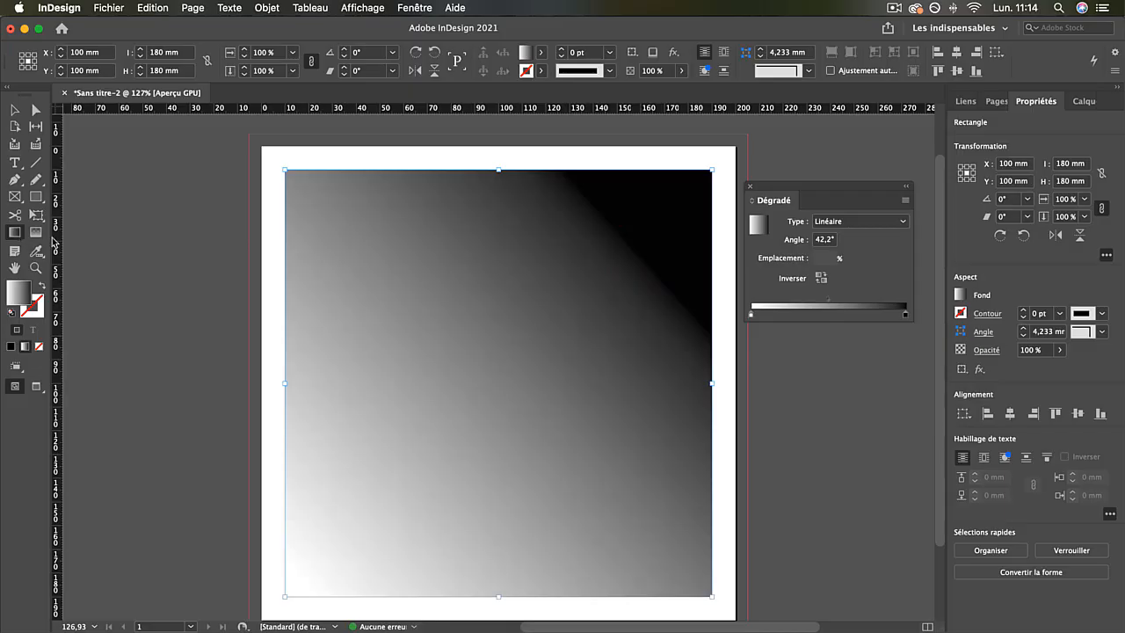
left_click_drag(331, 326, 477, 326)
left_click_drag(395, 404, 492, 377)
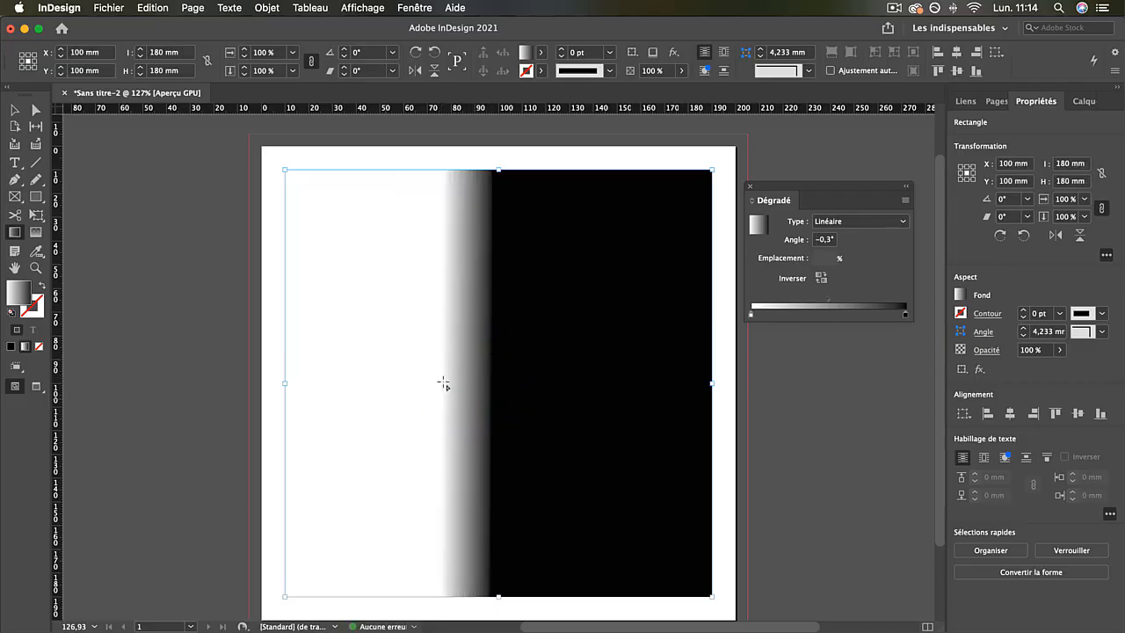
left_click_drag(326, 392, 653, 382)
left_click_drag(334, 539, 512, 369)
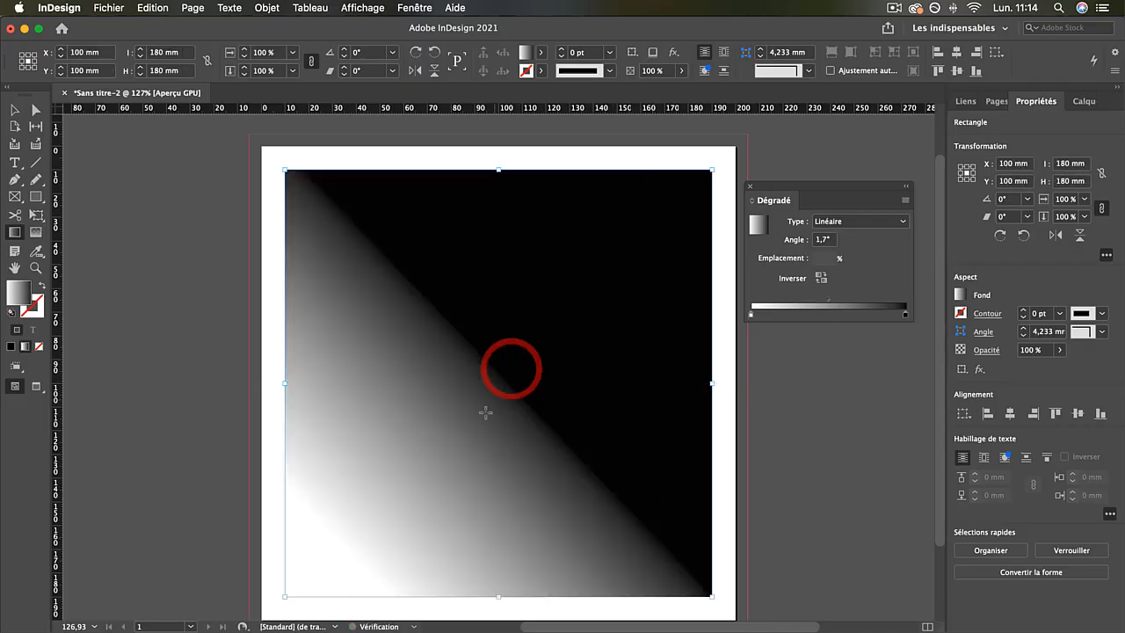
left_click_drag(473, 430, 489, 409)
left_click_drag(511, 466, 433, 269)
left_click_drag(410, 451, 549, 365)
left_click_drag(342, 392, 605, 305)
left_click_drag(326, 548, 649, 254)
left_click_drag(352, 405, 490, 395)
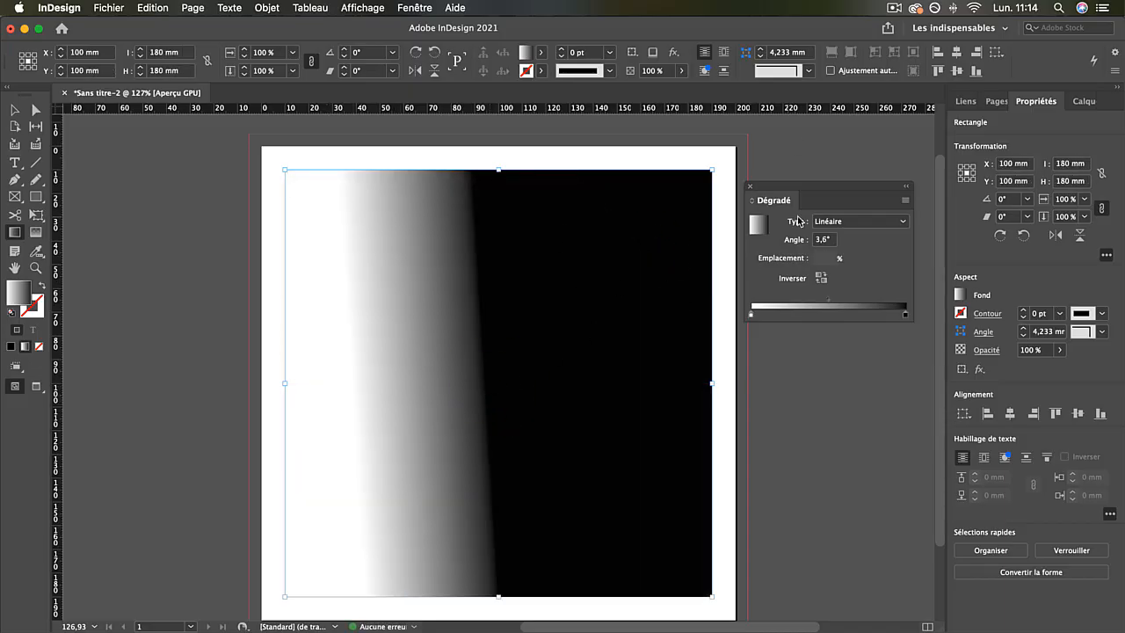
- Reapply the Linéaire gradient type to the square and set the gradient angle to 90°
left_click(826, 223)
left_click(829, 233)
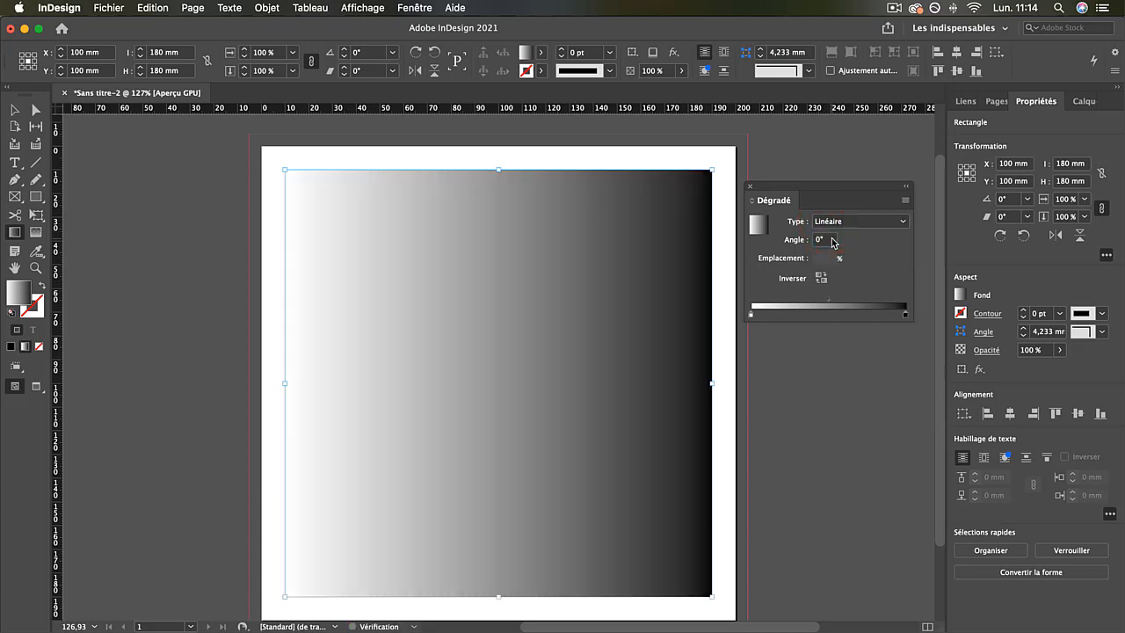
left_click(824, 239)
type("90")
key("Return")
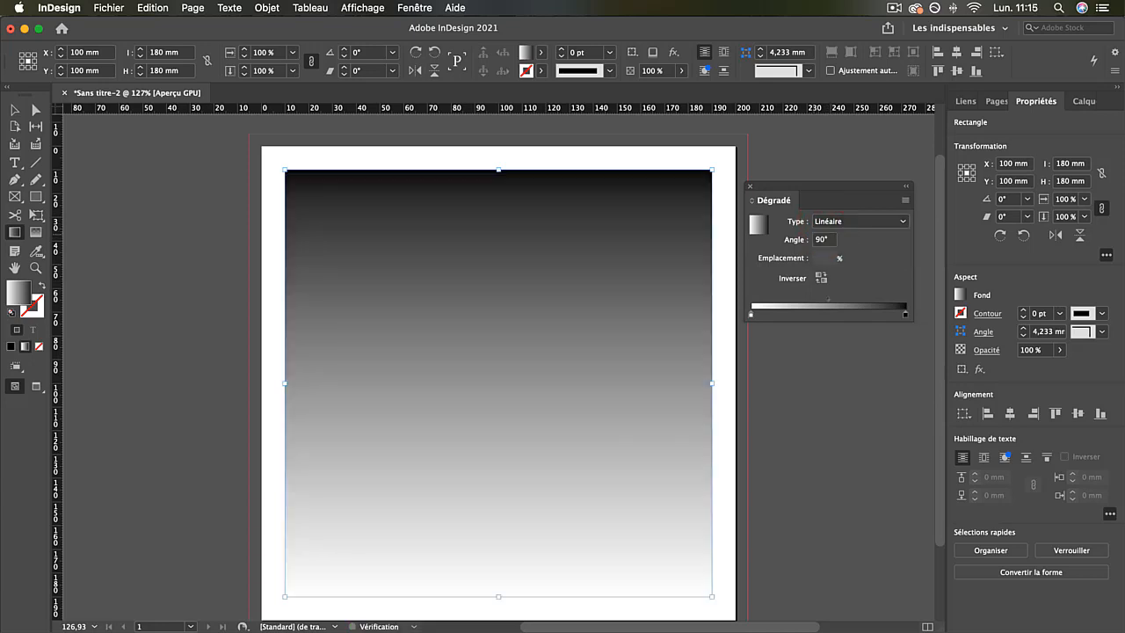
- Set the square's gradient angle to 45°
left_click(824, 237)
type("45")
key("Return")
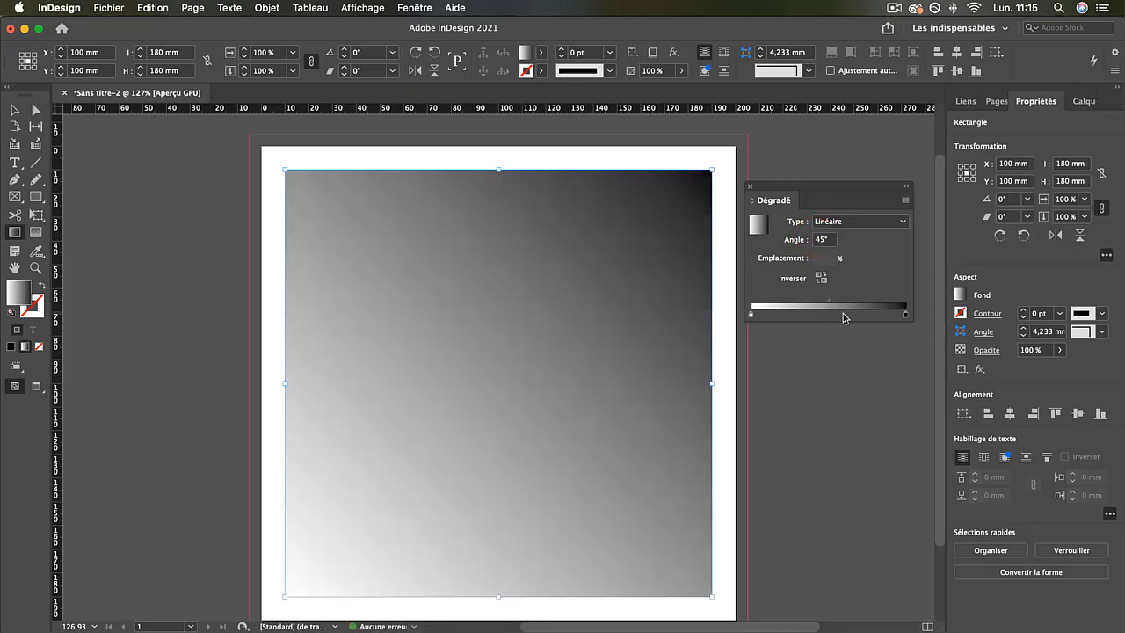
- Select the gradient's white start stop and display the Couleur settings directly below the Dégradé settings
left_click(751, 316)
left_click(904, 309)
left_click(751, 315)
left_click(905, 314)
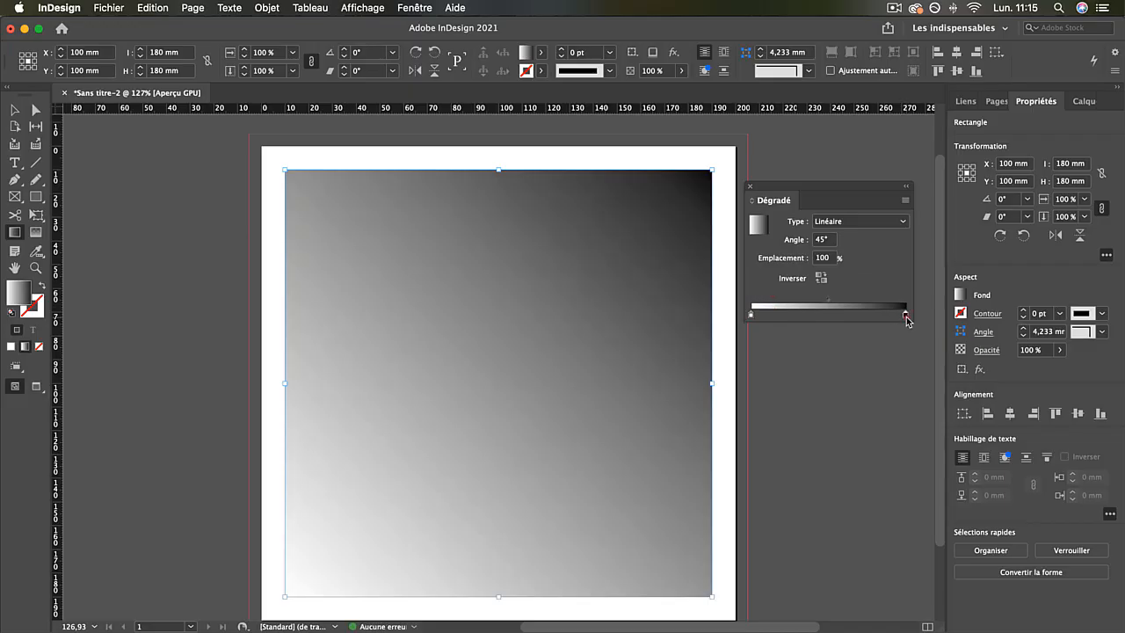
left_click(751, 315)
left_click(419, 8)
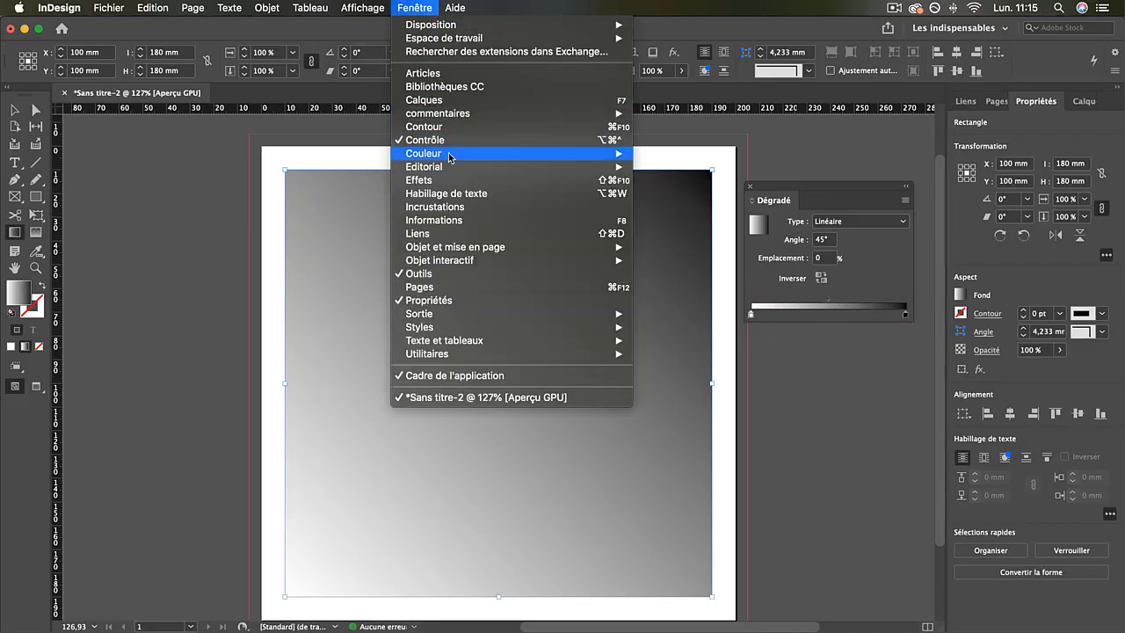
mouse_move(528, 156)
left_click(661, 154)
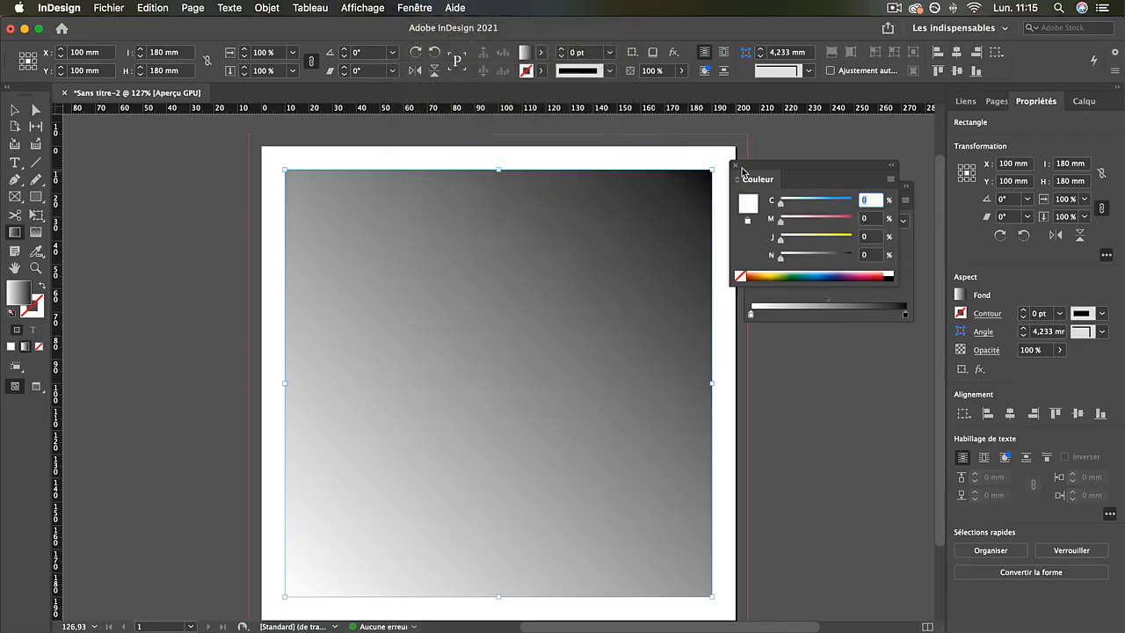
left_click_drag(742, 170, 758, 340)
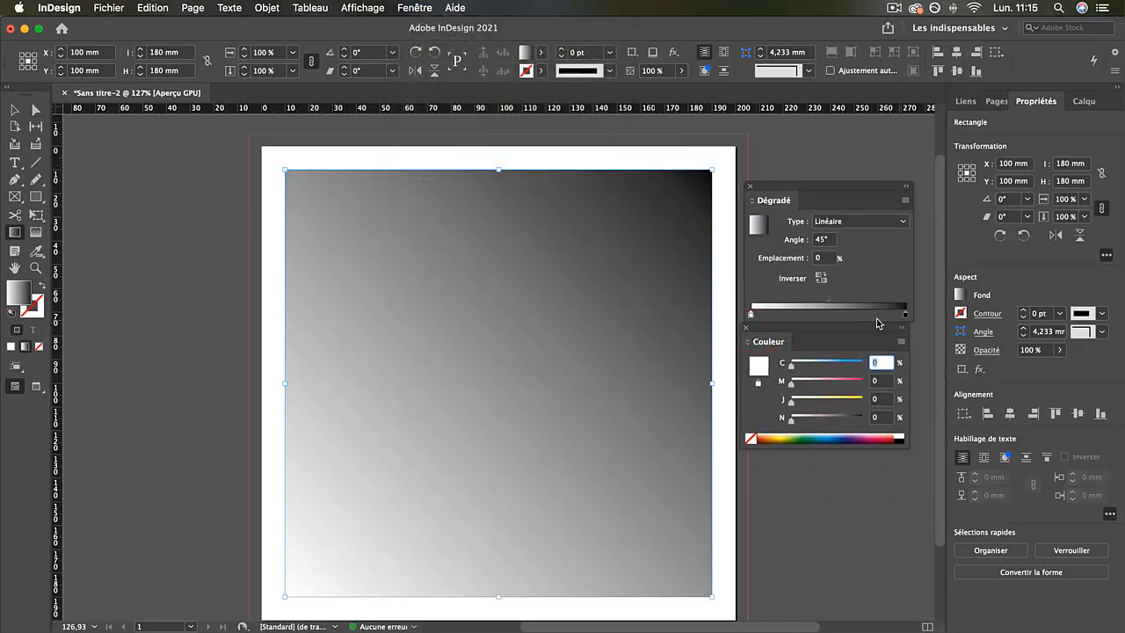
- Recolour the gradient's white start stop yellow from the spectrum, C=3, M=0, J=94, N=0
left_click(906, 314)
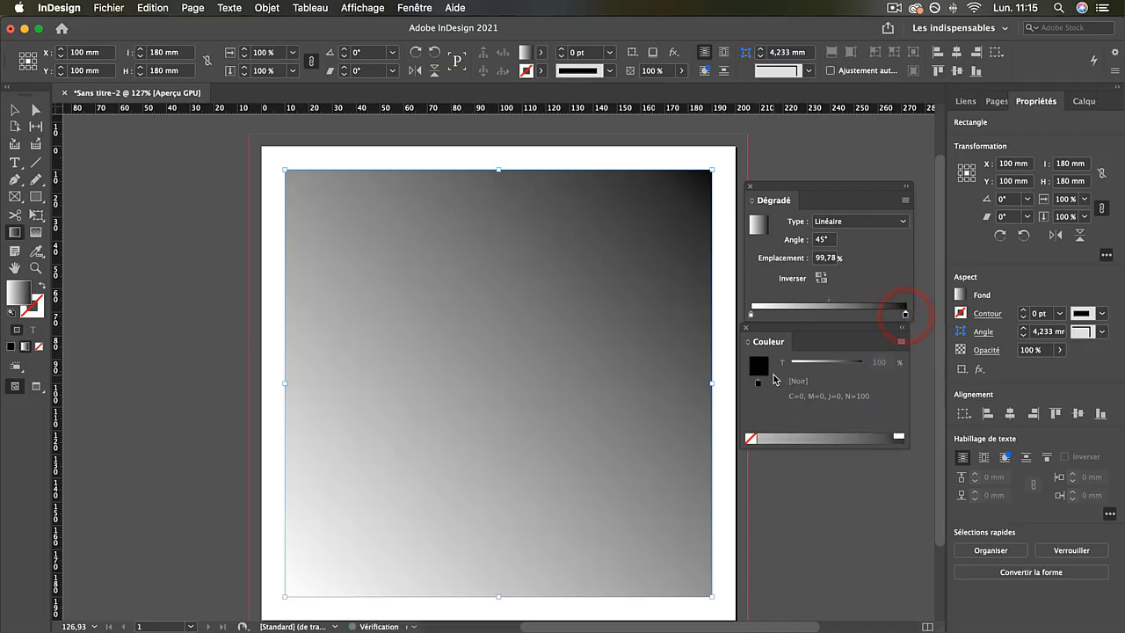
left_click(753, 316)
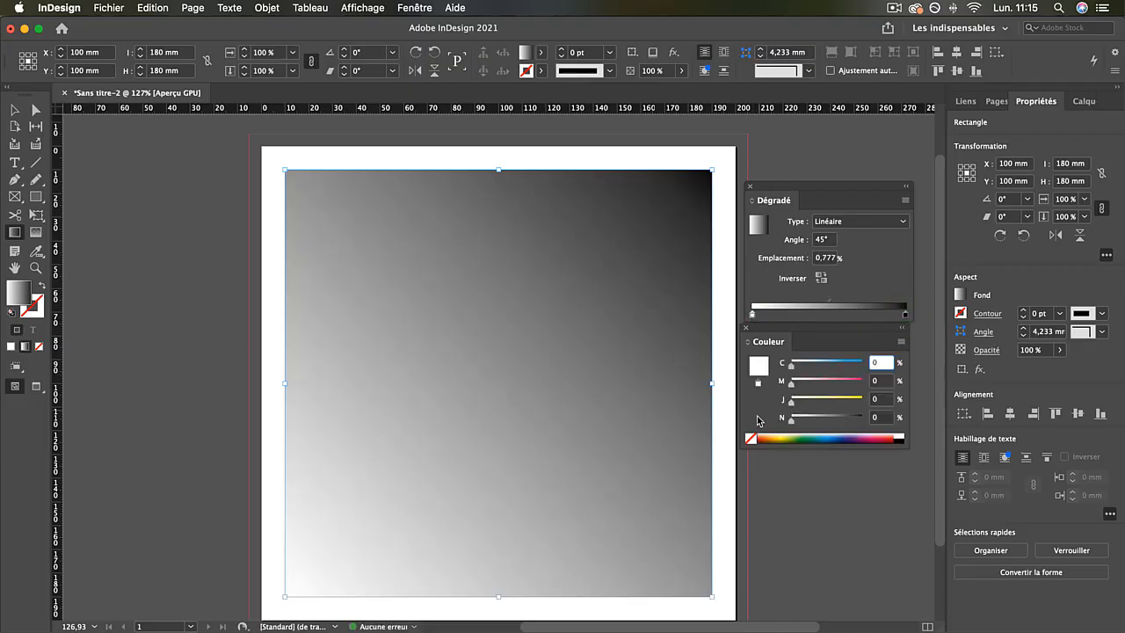
left_click(775, 437)
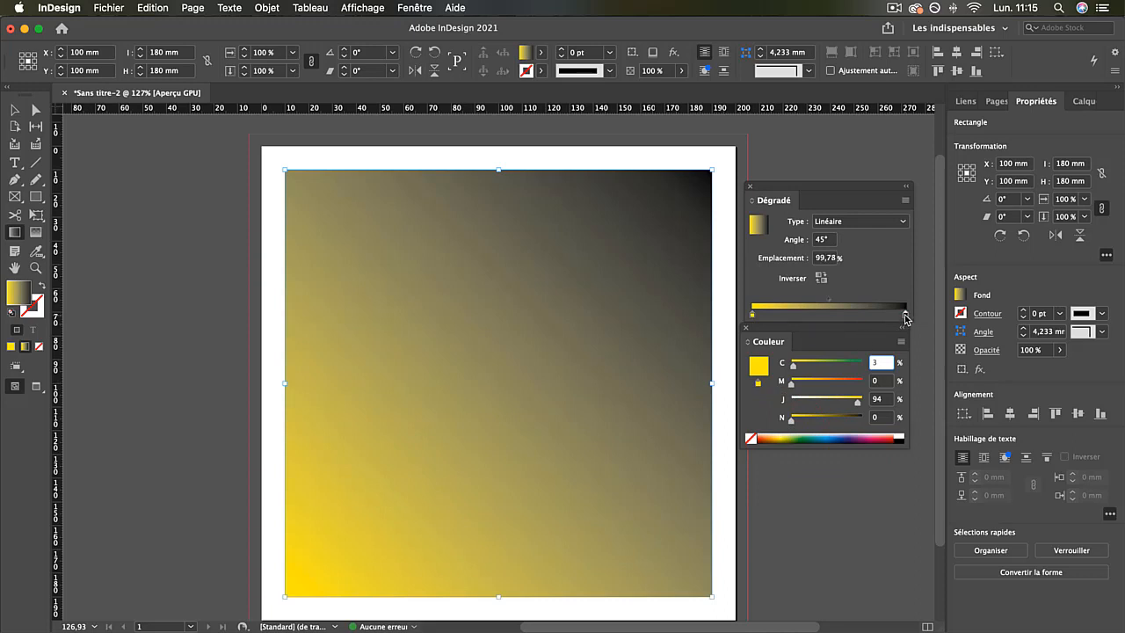
- Switch the gradient's black end stop to CMJN and recolour it crimson from the spectrum, C=0, M=100, J=37, N=6
left_click(906, 317)
left_click(901, 341)
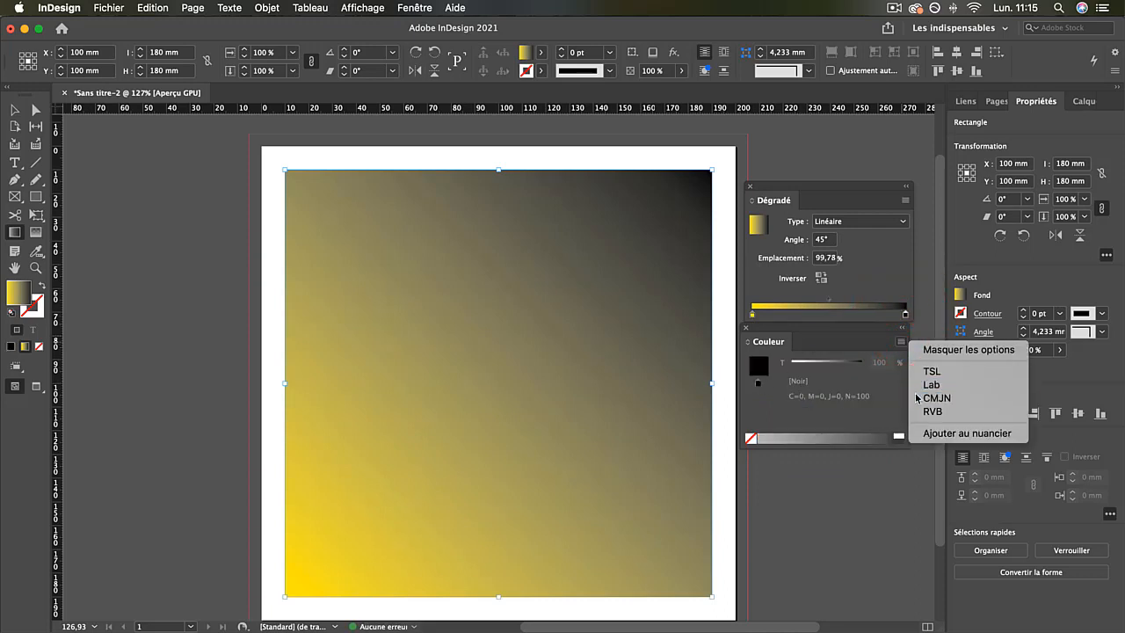
left_click(936, 397)
left_click(872, 433)
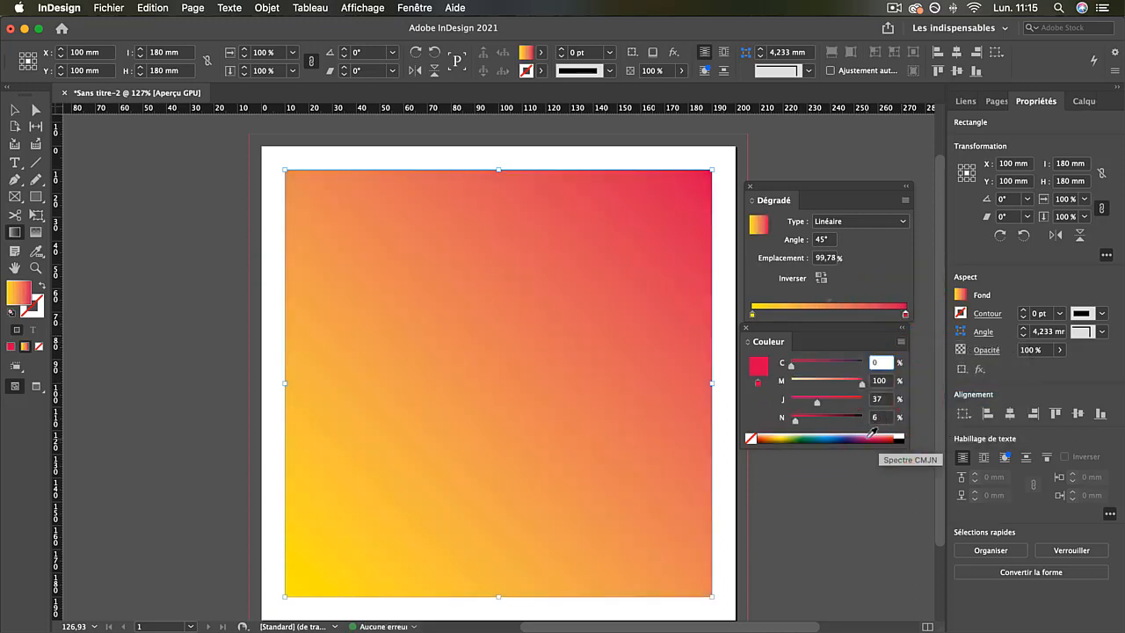
- Move the Couleur settings lower and redraw the gradient diagonally from the square's upper-left corner to its lower-right corner
left_click_drag(808, 329, 817, 387)
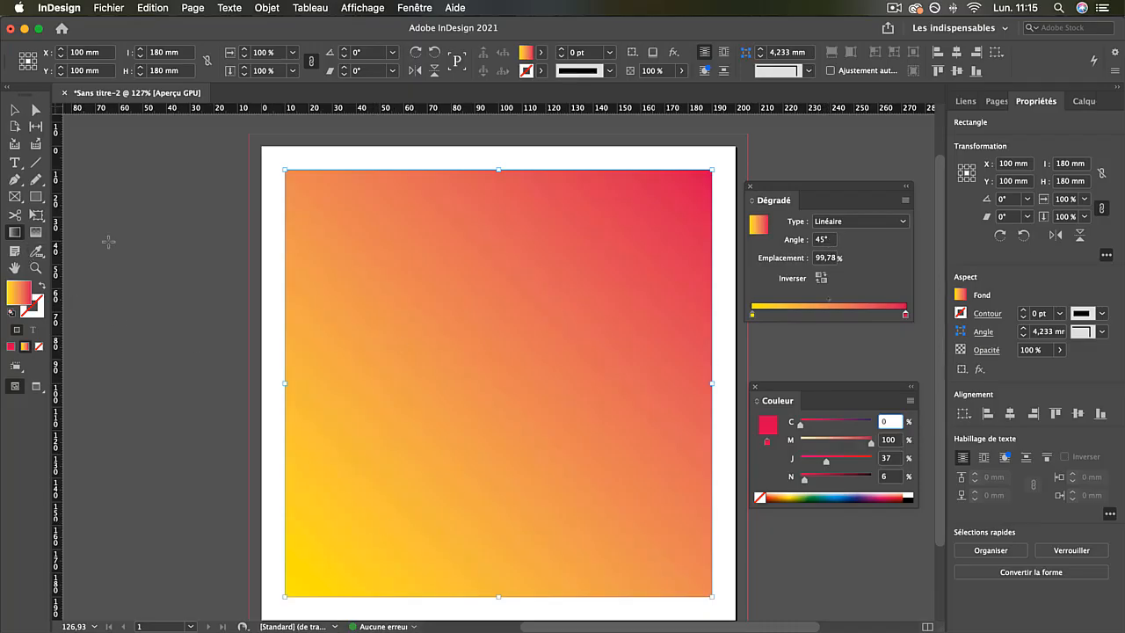
left_click_drag(369, 352, 453, 345)
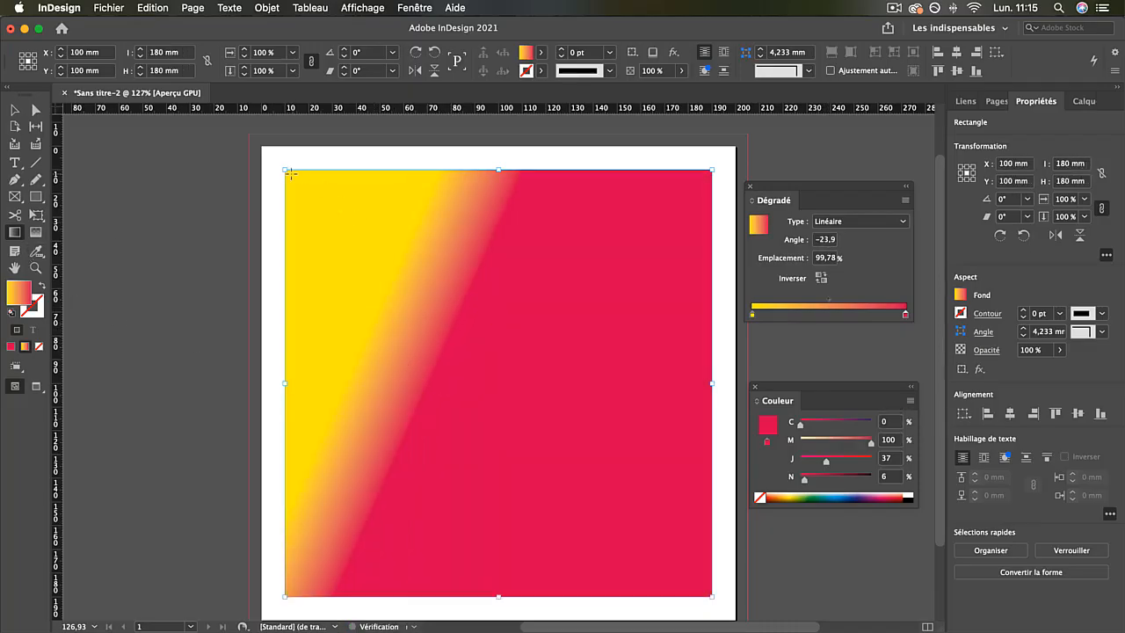
left_click_drag(288, 172, 698, 583)
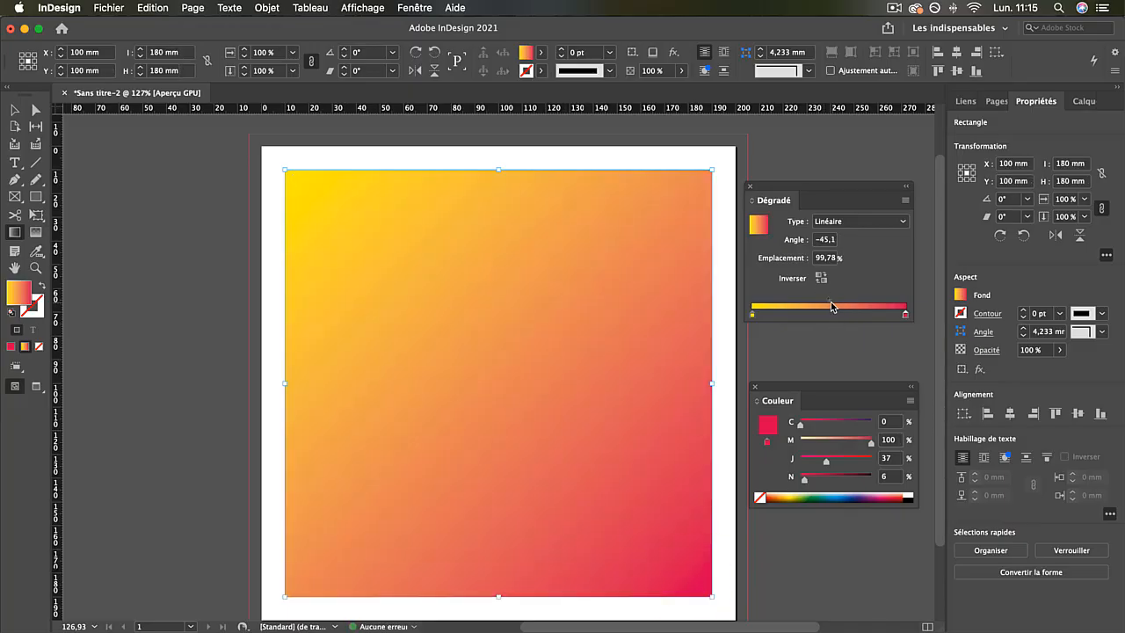
- Adjust the gradient's midpoint to about 46% between the two stops and change the gradient type to Radial
left_click_drag(829, 300, 786, 303)
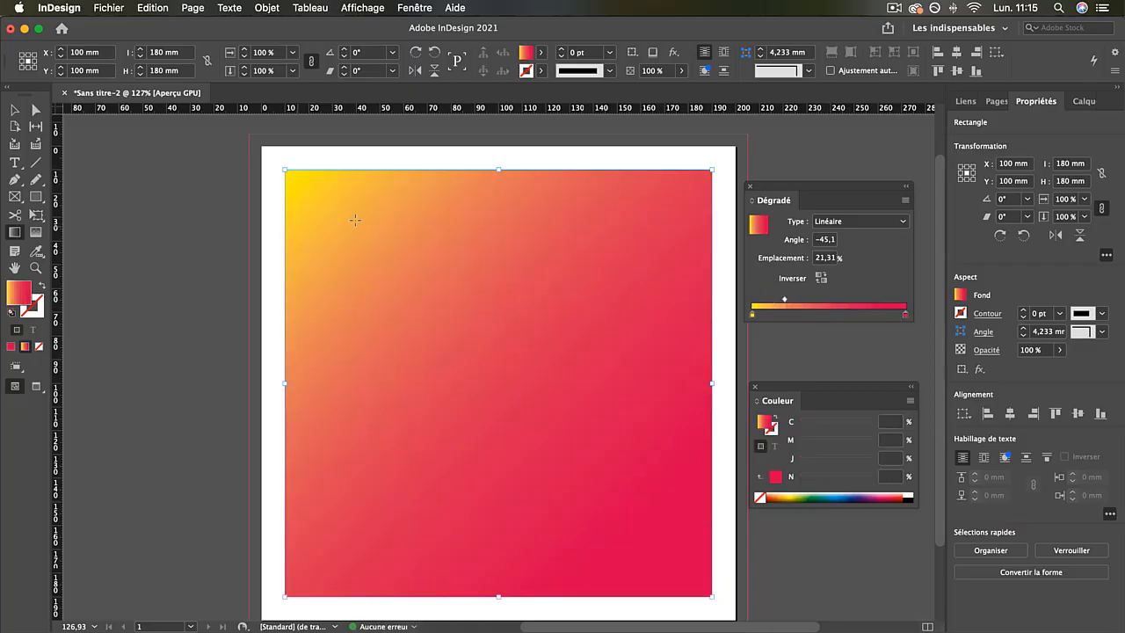
left_click_drag(786, 302, 823, 303)
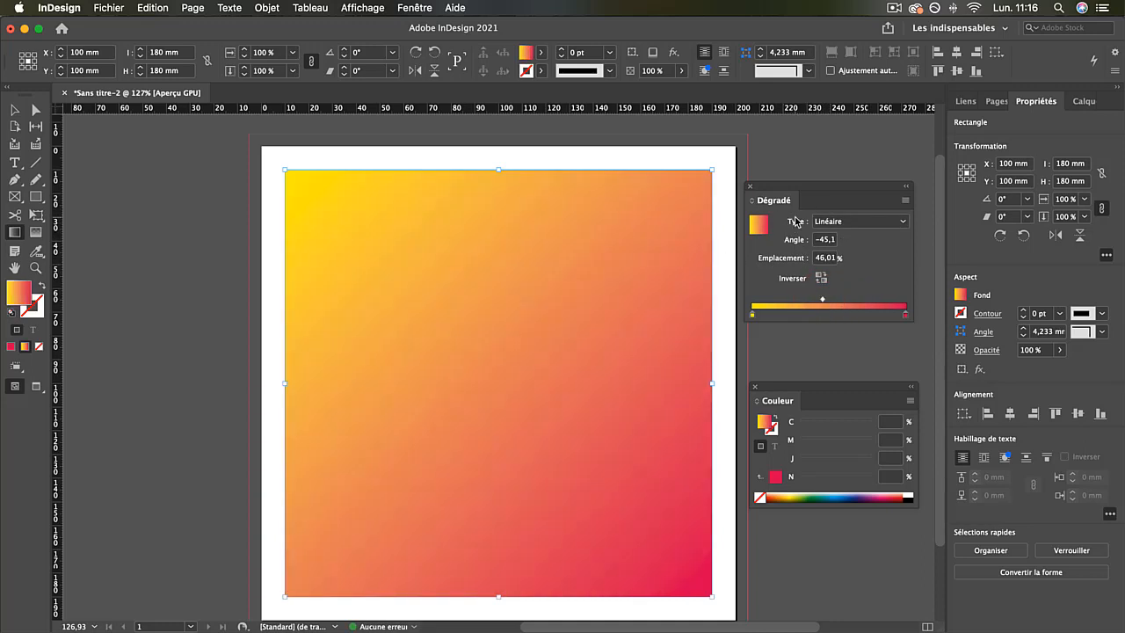
left_click(856, 225)
left_click(840, 251)
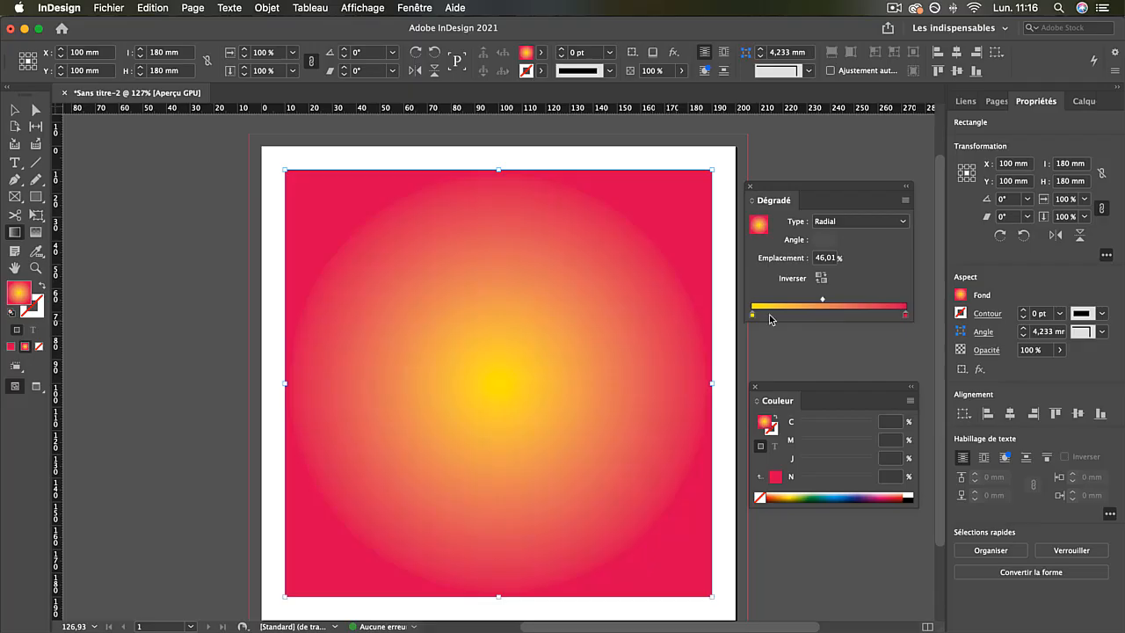
- Move the gradient's midpoint to about 54% and redraw the radial gradient from the square's upper-right corner toward its lower-left area
mouse_move(824, 301)
left_mouse_down()
mouse_move(813, 302)
mouse_move(852, 303)
mouse_move(835, 303)
left_mouse_up()
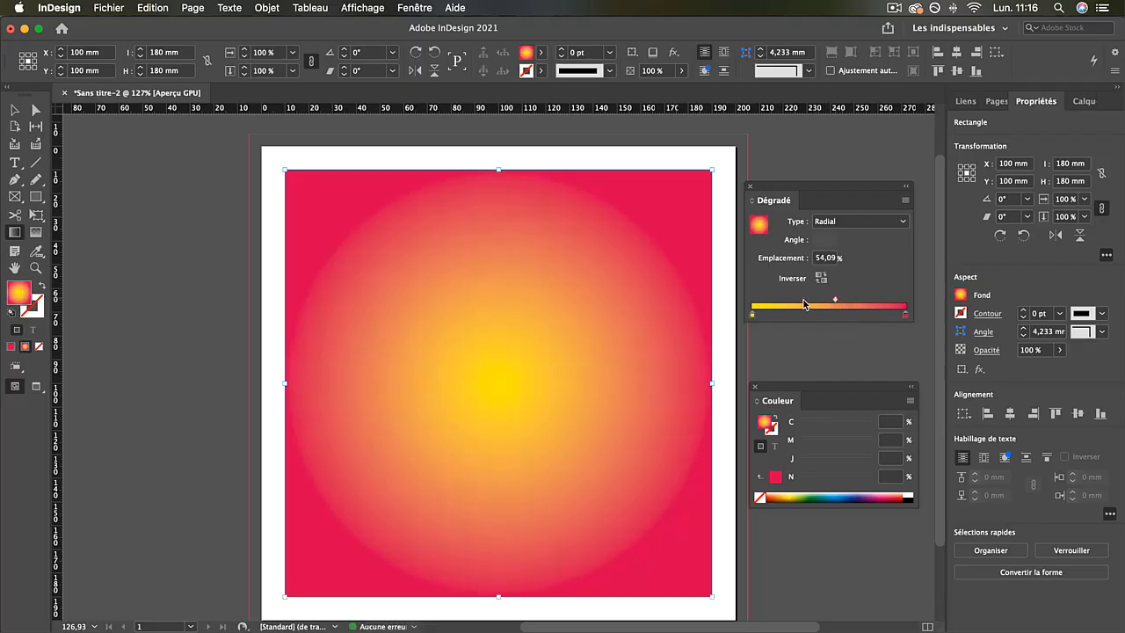
left_click_drag(646, 219, 416, 470)
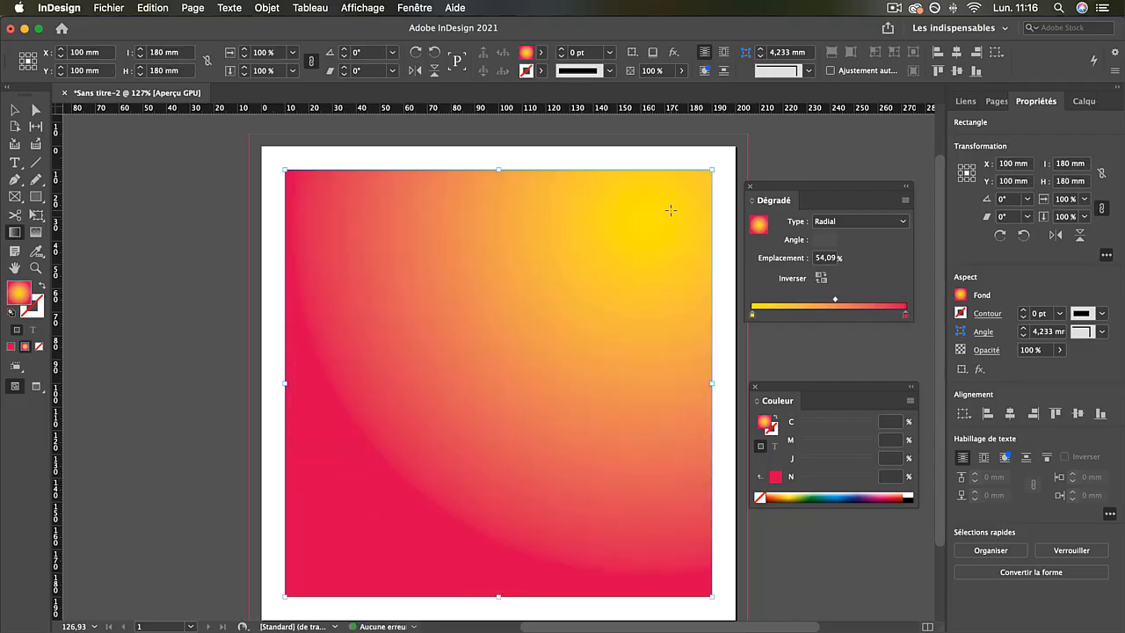
left_click_drag(703, 170, 440, 477)
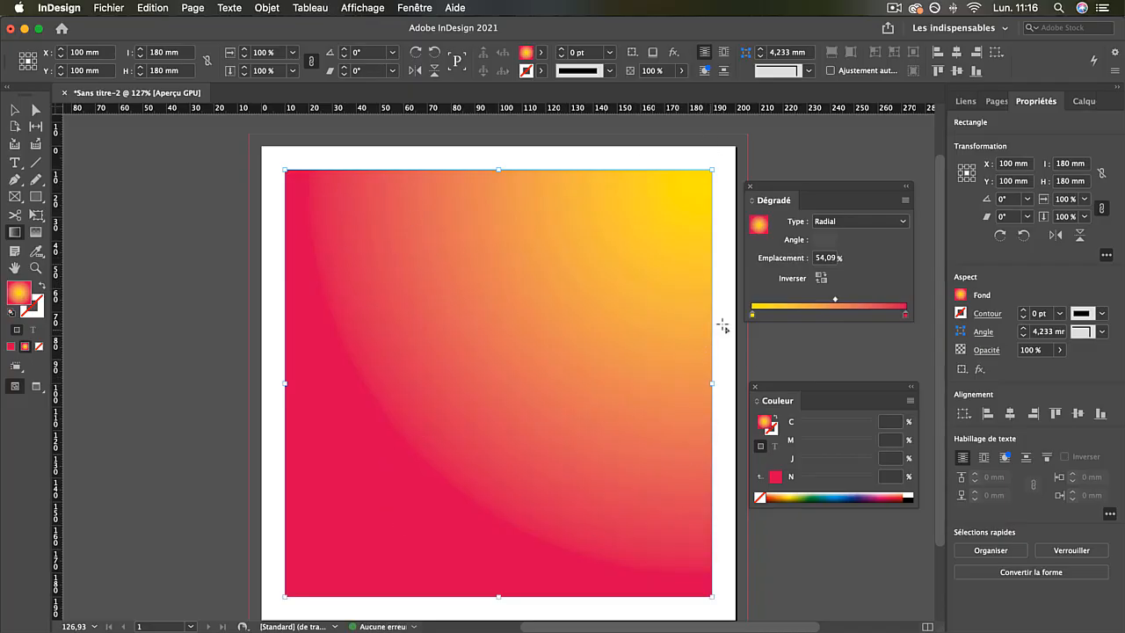
- Change the square's gradient type to Linéaire
left_click(835, 221)
left_click(835, 236)
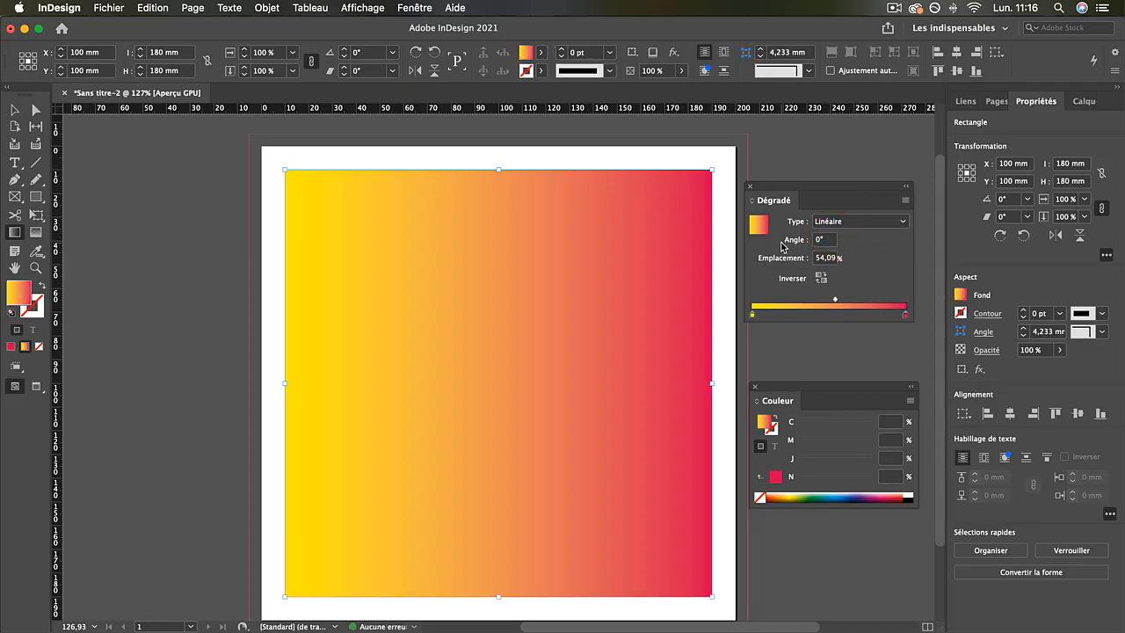
- Swap the gradient from the square's fill to its stroke and set the stroke weight to 23 pt
left_click(43, 288)
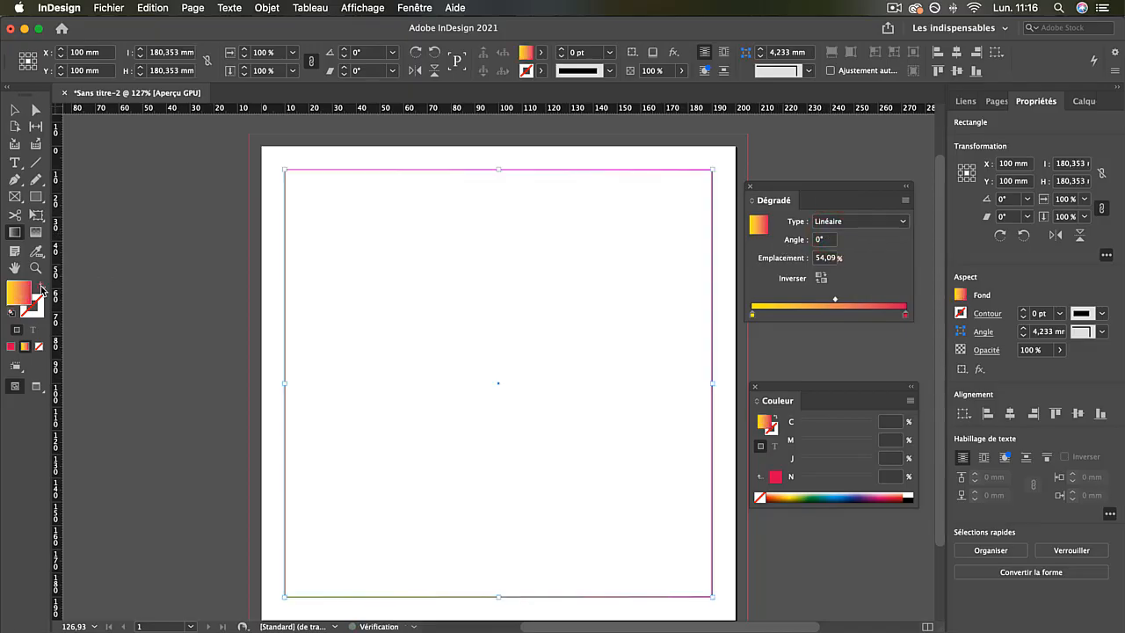
left_click(563, 50)
left_click(562, 50)
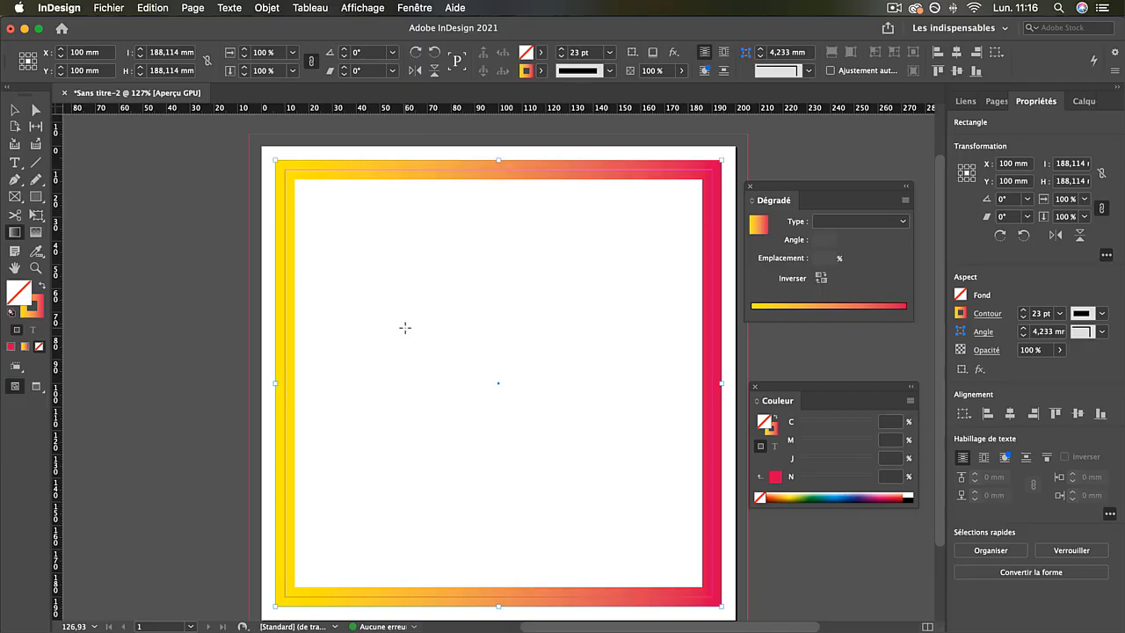
- Undo the stroke changes and return the gradient to the square's fill with no stroke
key("super+z")
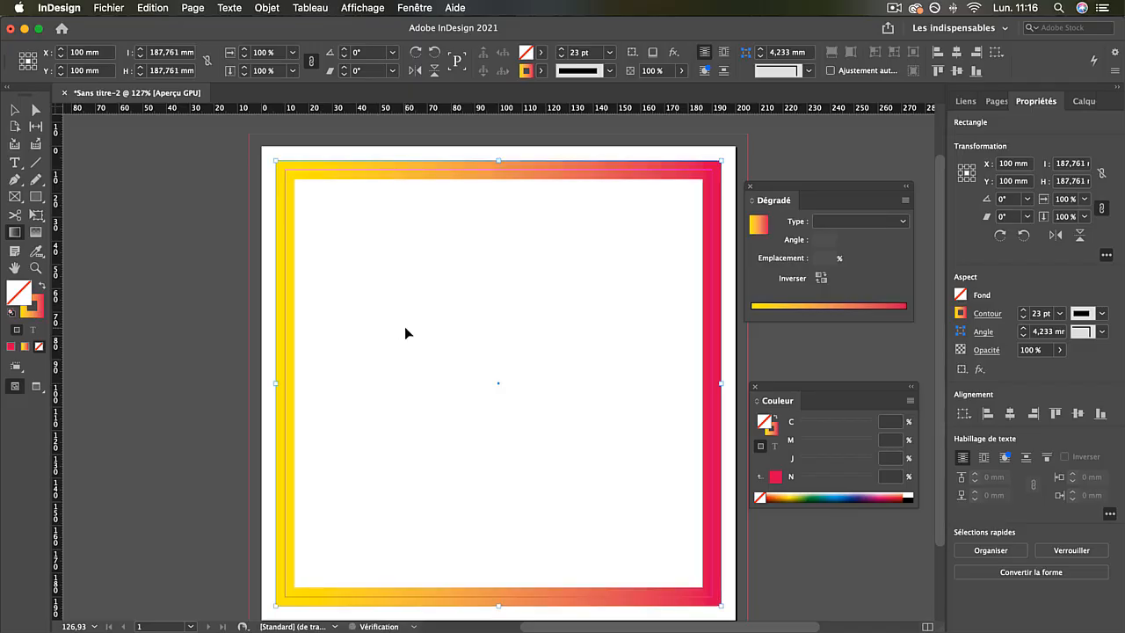
key("super+z")
left_click(37, 281)
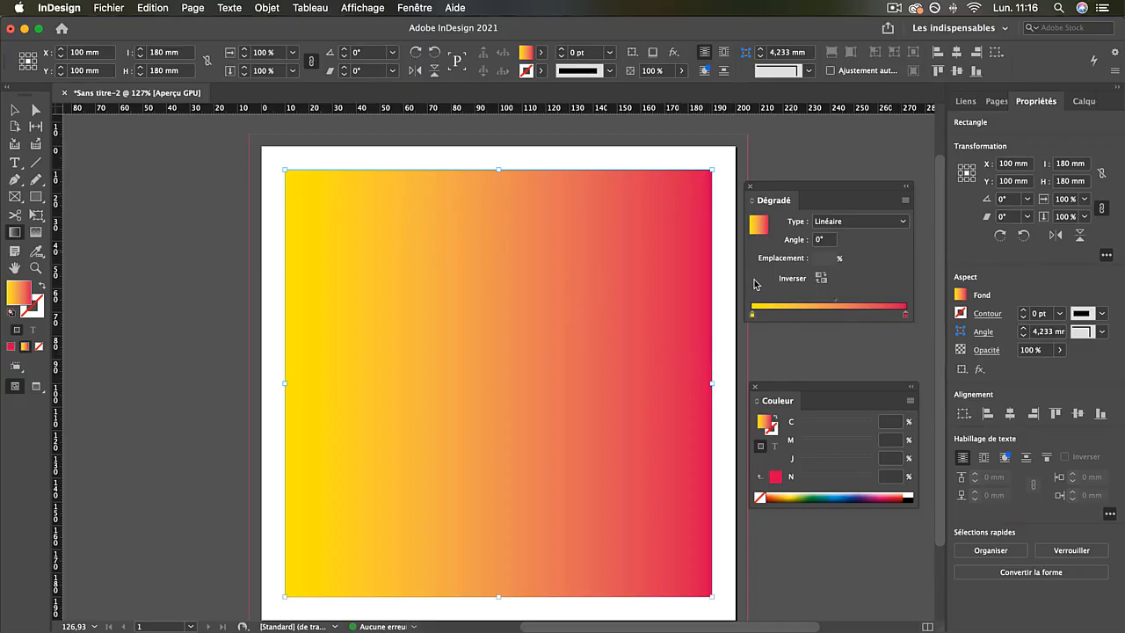
- Add an intermediate gradient stop at about 33% and colour it blue from the spectrum, C=94, M=45, J=0, N=0
left_click(801, 316)
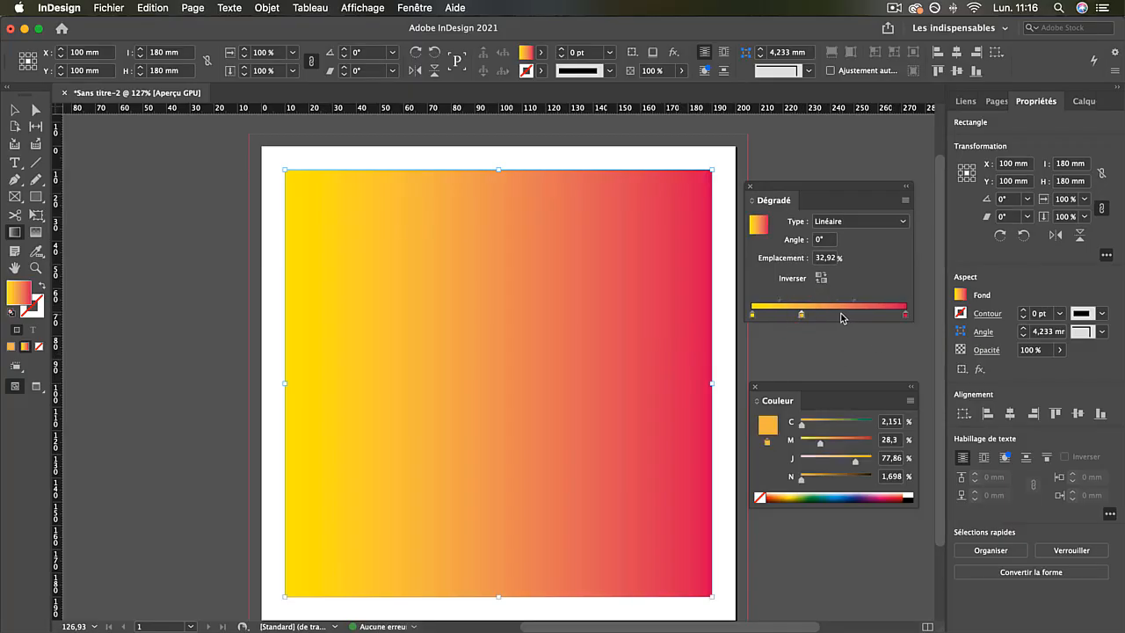
left_click(843, 497)
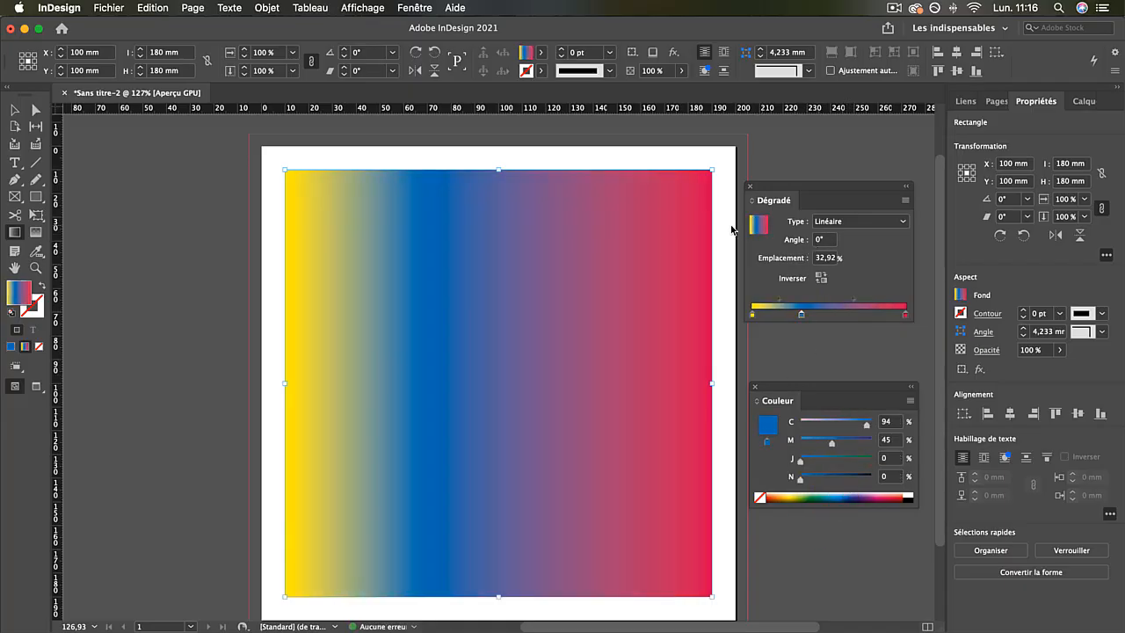
- Redraw the linear gradient diagonally across the square from upper left to lower right, at an angle of about -42°
left_click_drag(474, 314, 623, 474)
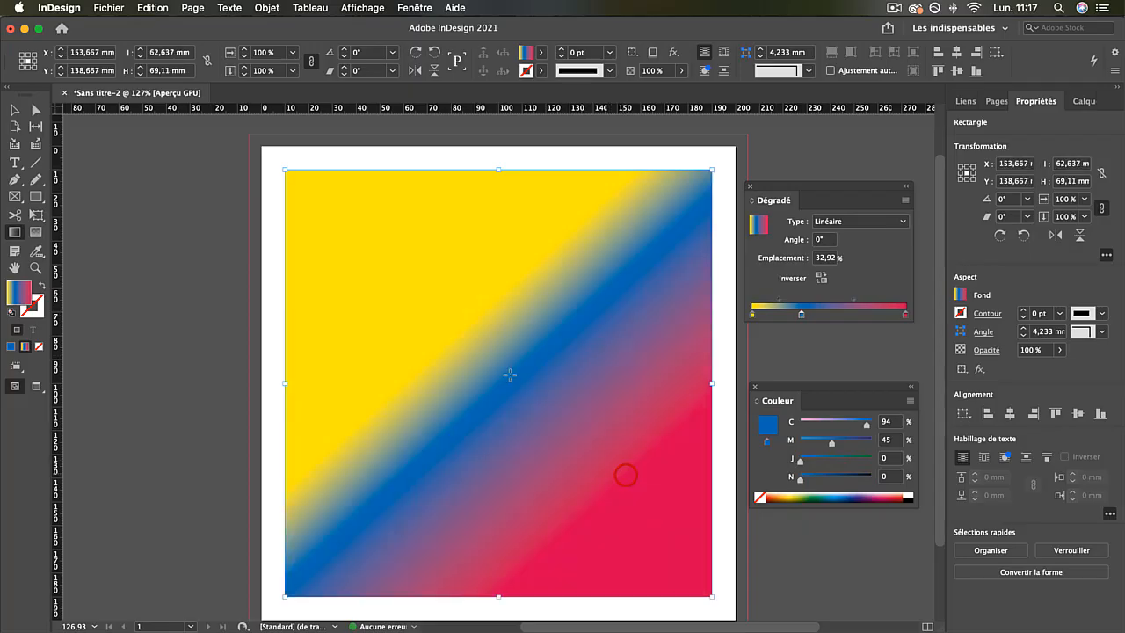
left_click_drag(399, 242, 690, 502)
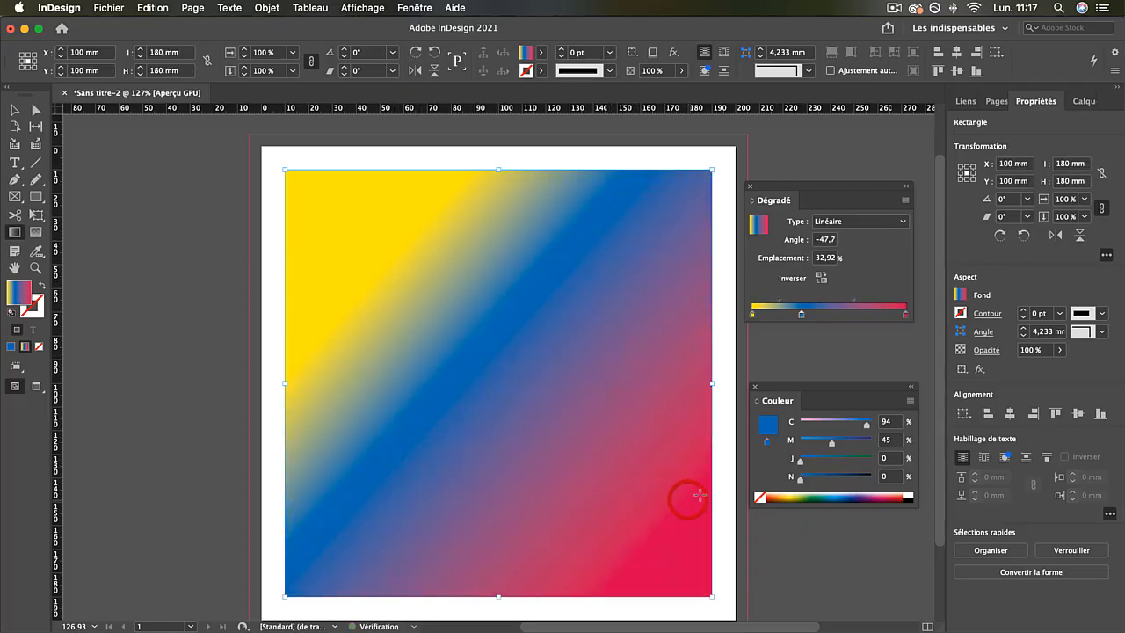
- Recolour the intermediate stop pale yellow, C=2, M=0, J=69, N=0, and add a teal stop at about 63%, C=56, M=0, J=27, N=0
left_click(801, 314)
left_click_drag(823, 497, 793, 495)
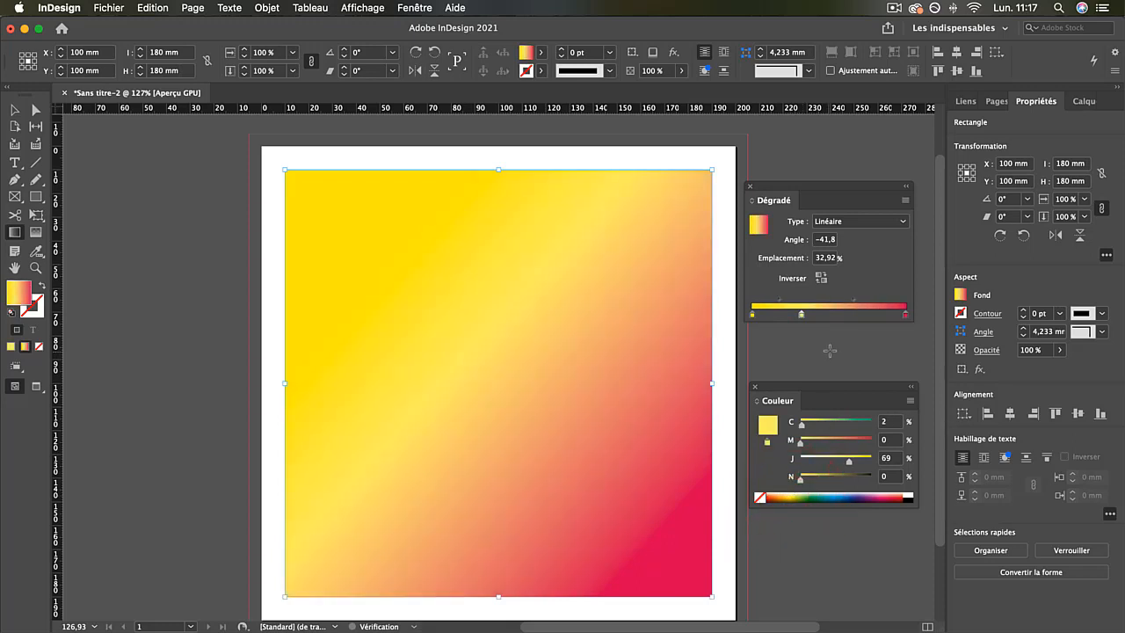
left_click(849, 314)
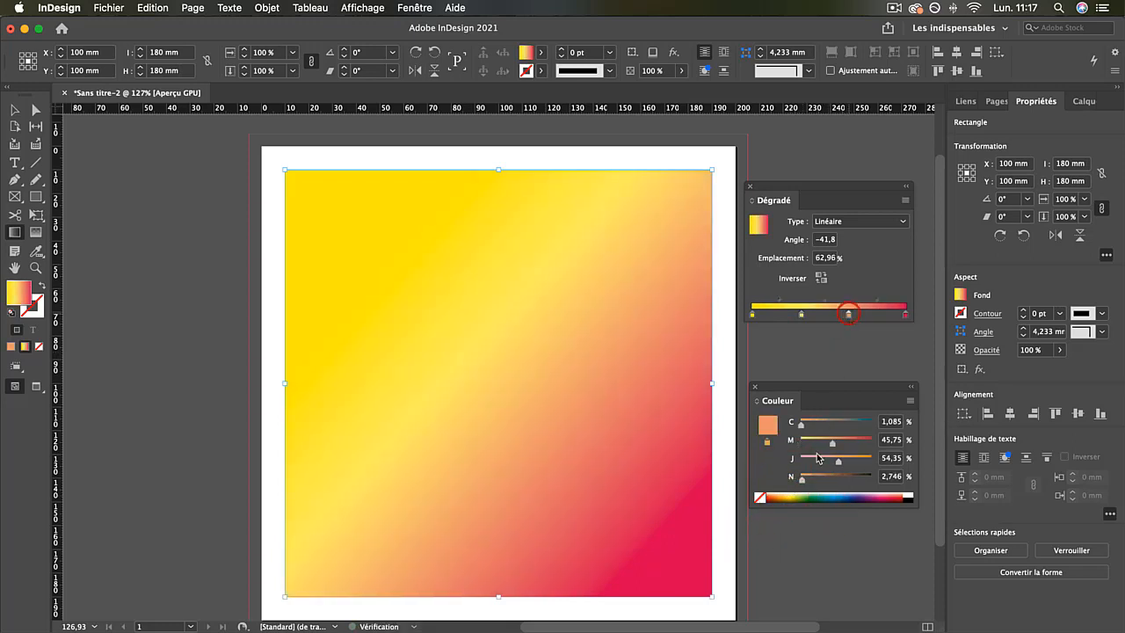
left_click(797, 495)
left_click(812, 496)
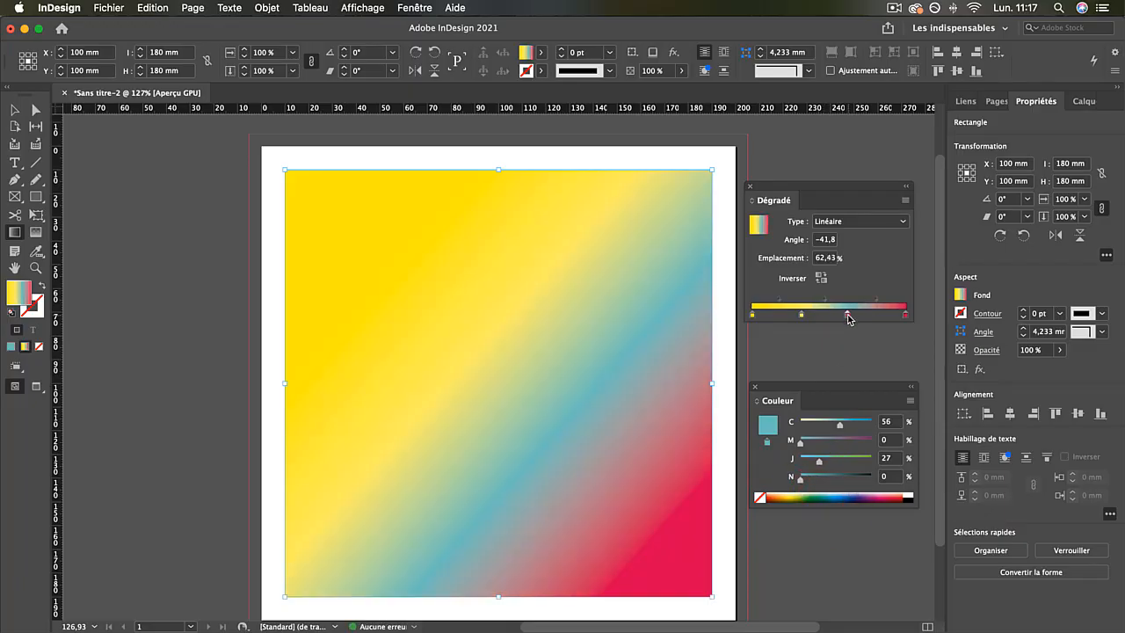
- Remove the teal and pale yellow intermediate stops from the gradient, leaving only the two end stops
left_click_drag(849, 318, 841, 359)
left_click_drag(800, 314, 803, 339)
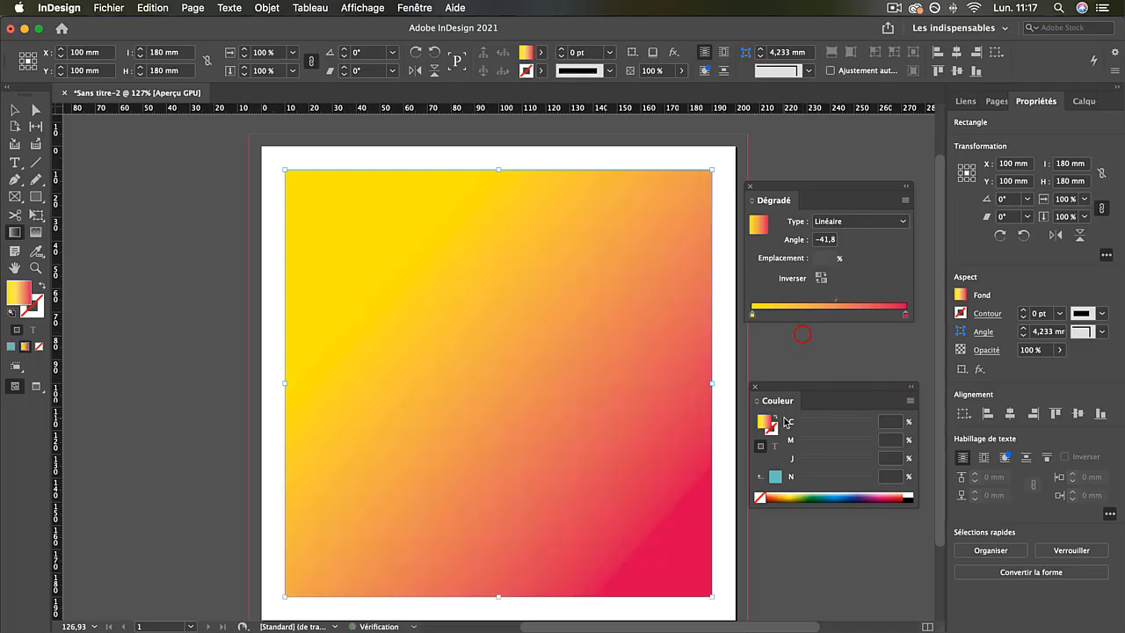